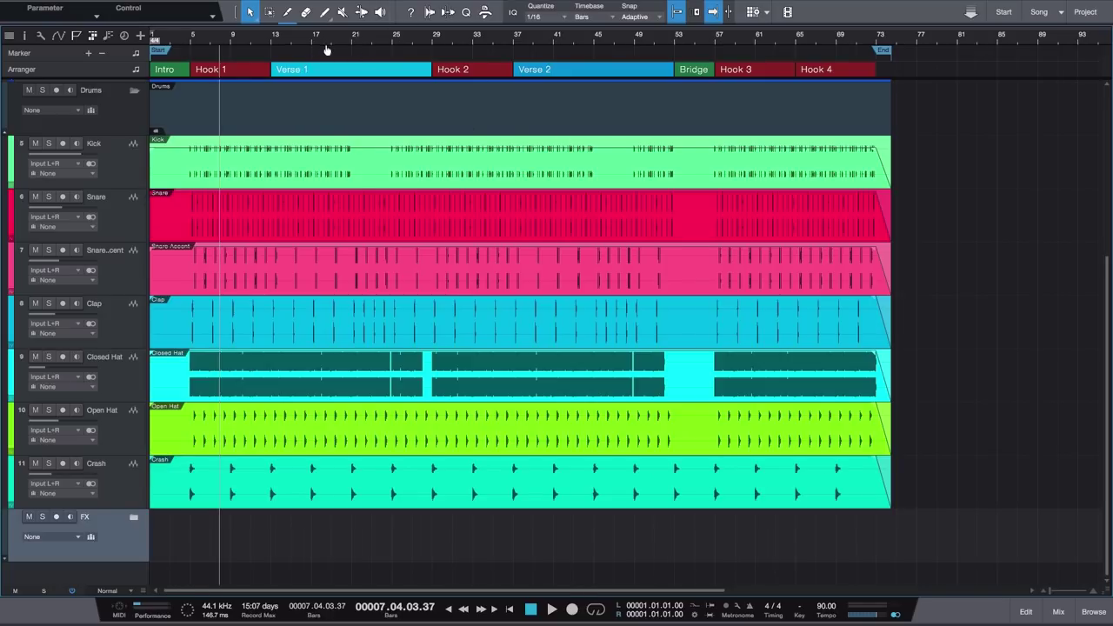
Zoom the arrangement in on Verse 1 through the Bridge and set the playhead at bar 19.
{"action": "left_click_drag", "start_coordinate": [326, 50], "coordinate": [326, 55]}
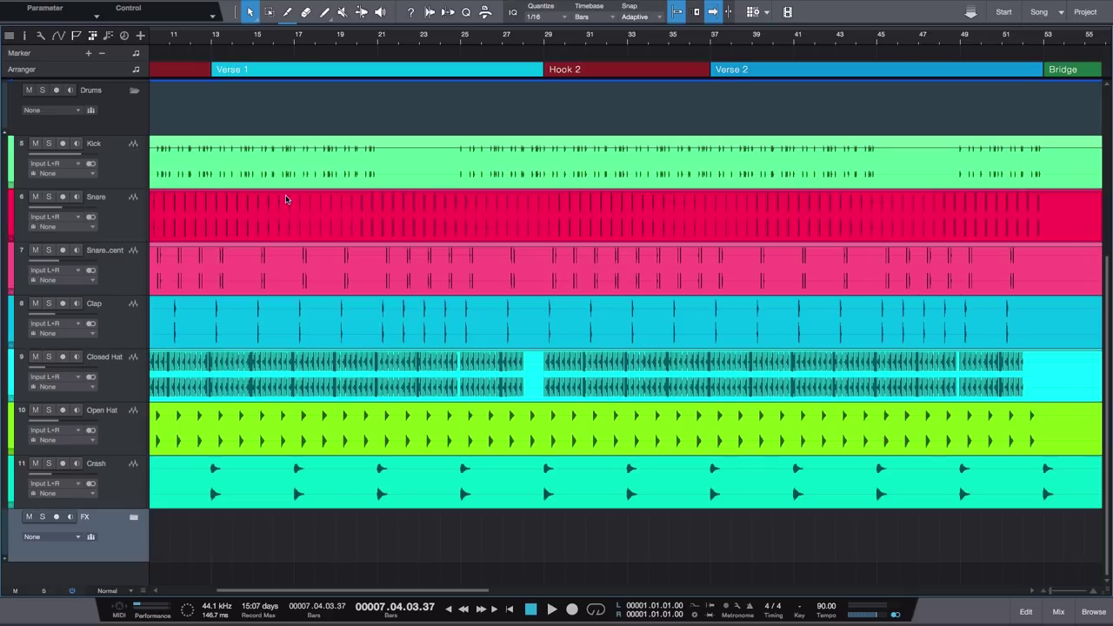
{"action": "left_click", "coordinate": [345, 40]}
Play the beat starting from bar 19.
{"action": "key", "text": "space"}
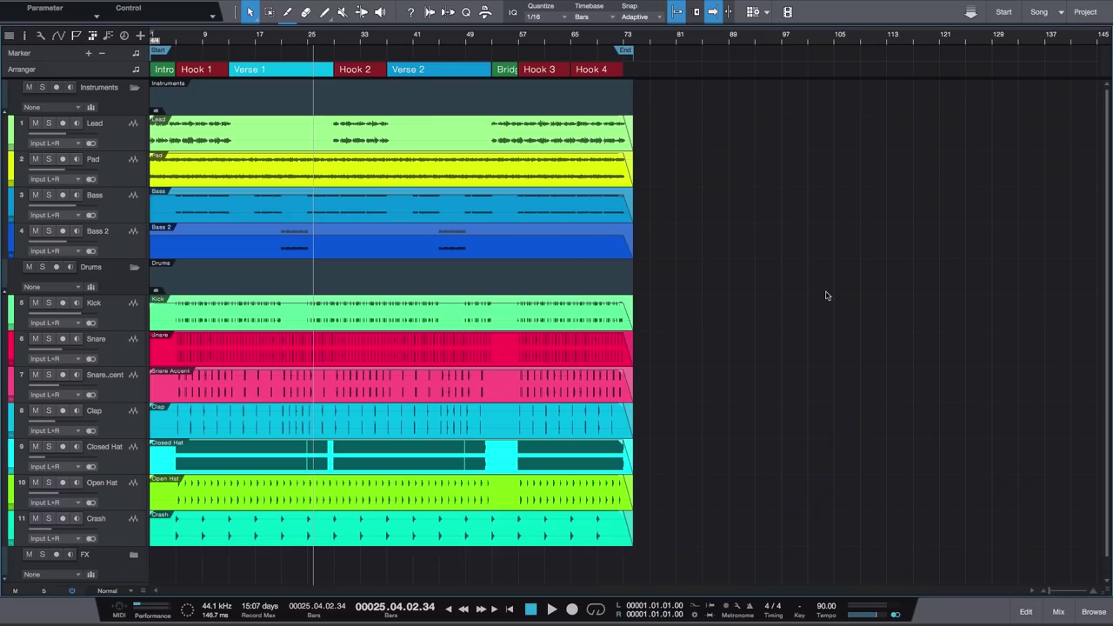
Insert Pro EQ on the Beat Bus channel and move its editor down to uncover the inserts.
{"action": "left_click", "coordinate": [1058, 611]}
{"action": "left_click", "coordinate": [849, 189]}
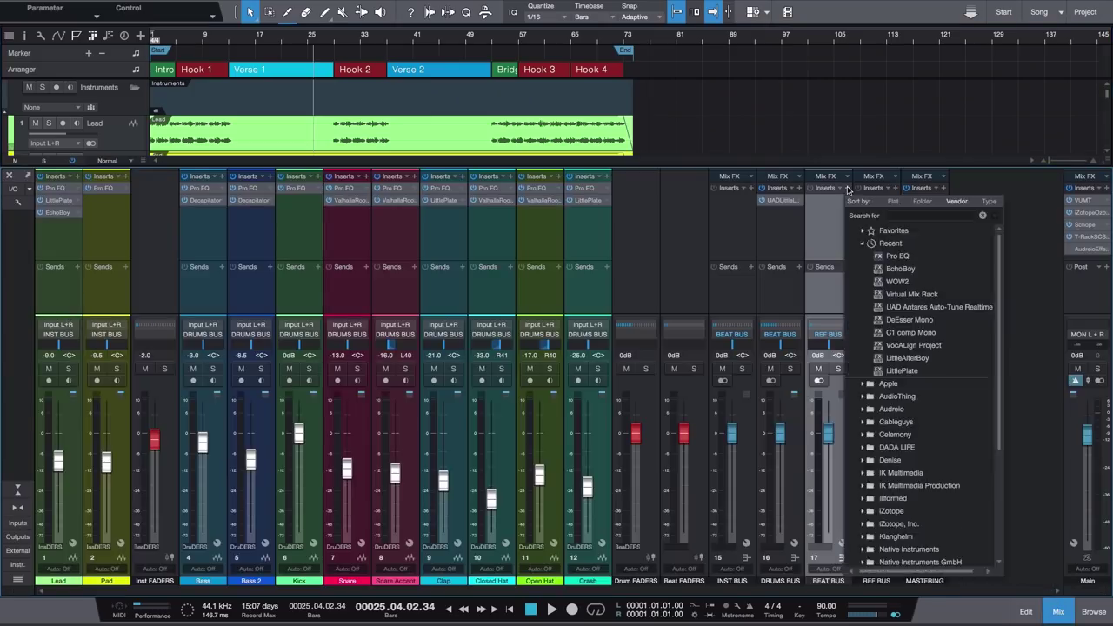
{"action": "left_click", "coordinate": [883, 257]}
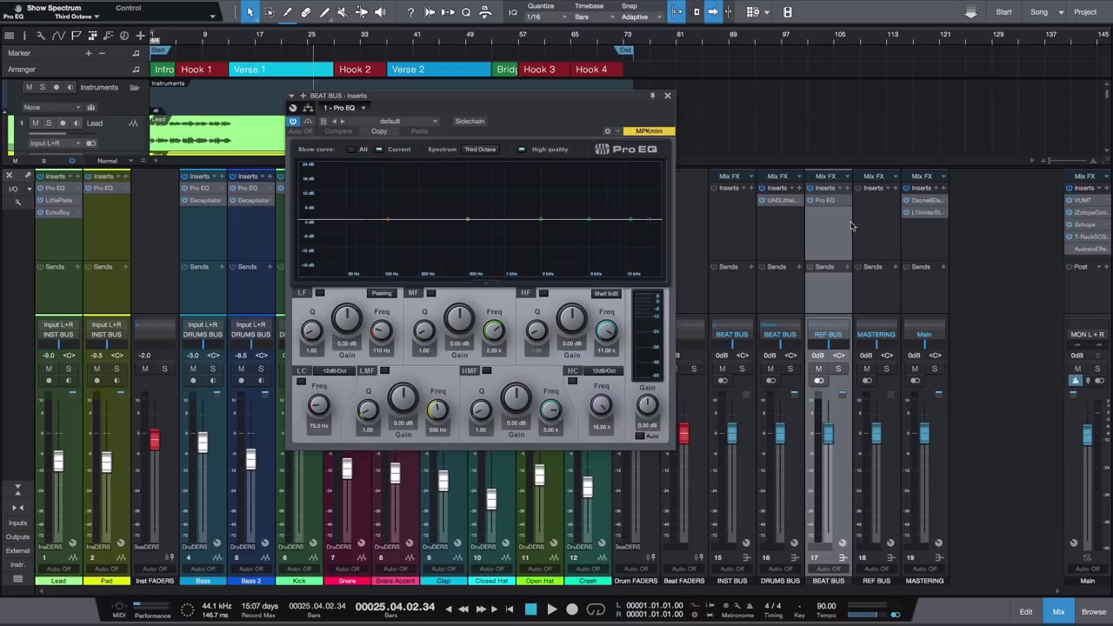
{"action": "left_click", "coordinate": [667, 95]}
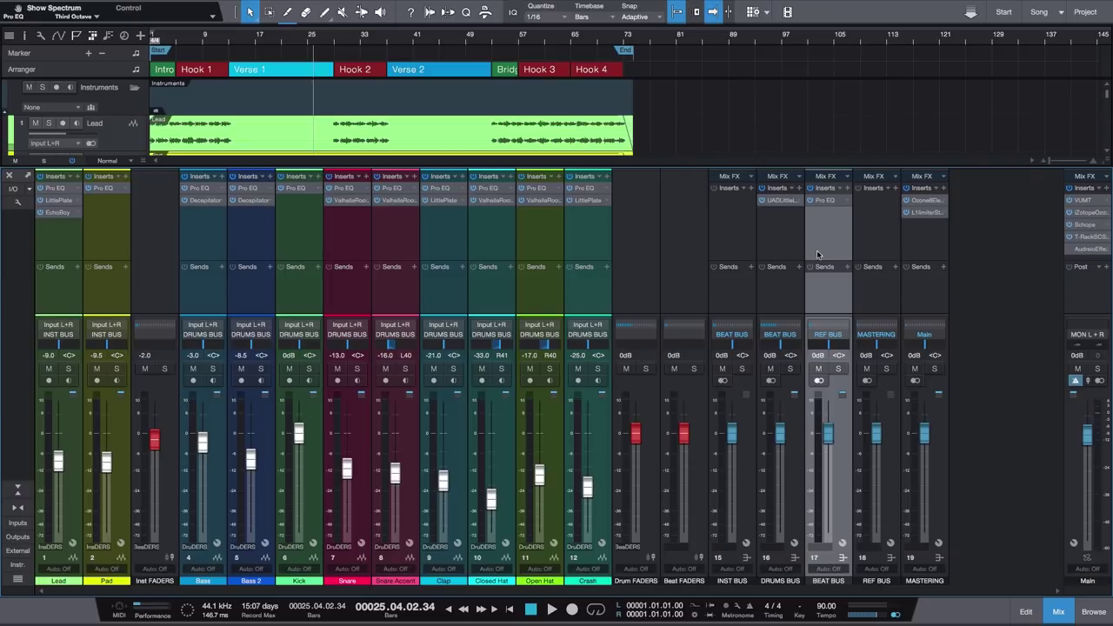
{"action": "double_click", "coordinate": [826, 201]}
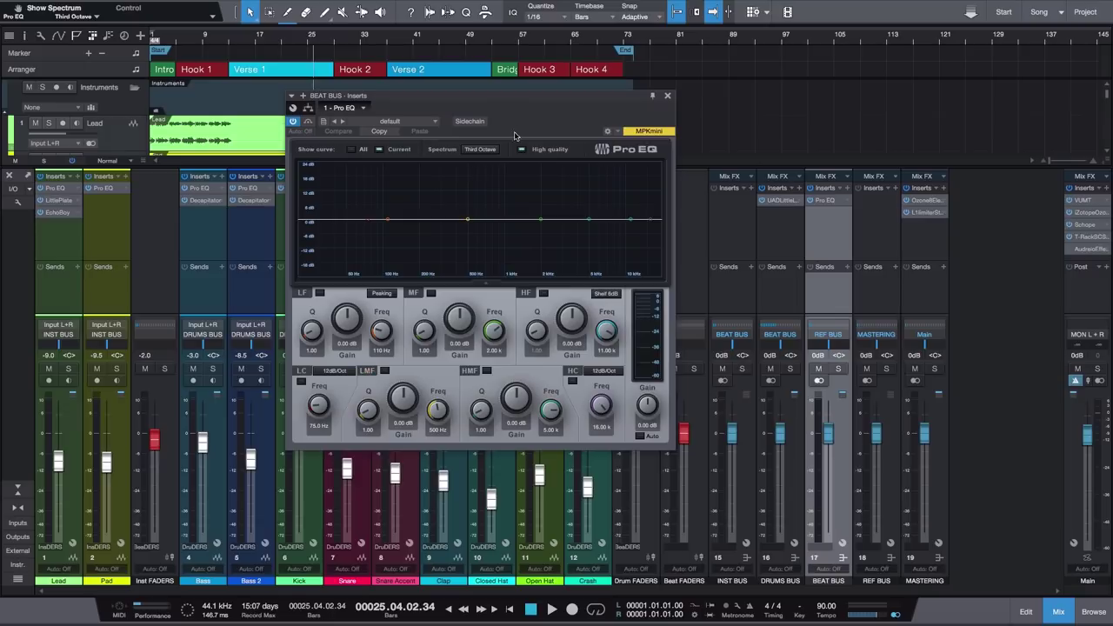
{"action": "left_click_drag", "start_coordinate": [501, 106], "coordinate": [510, 217]}
Play from bar 20 while dragging the Pro EQ high-cut frequency down to 1.38 kHz.
{"action": "scroll", "coordinate": [282, 102], "scroll_direction": "down", "scroll_amount": 5}
{"action": "left_click", "coordinate": [278, 39]}
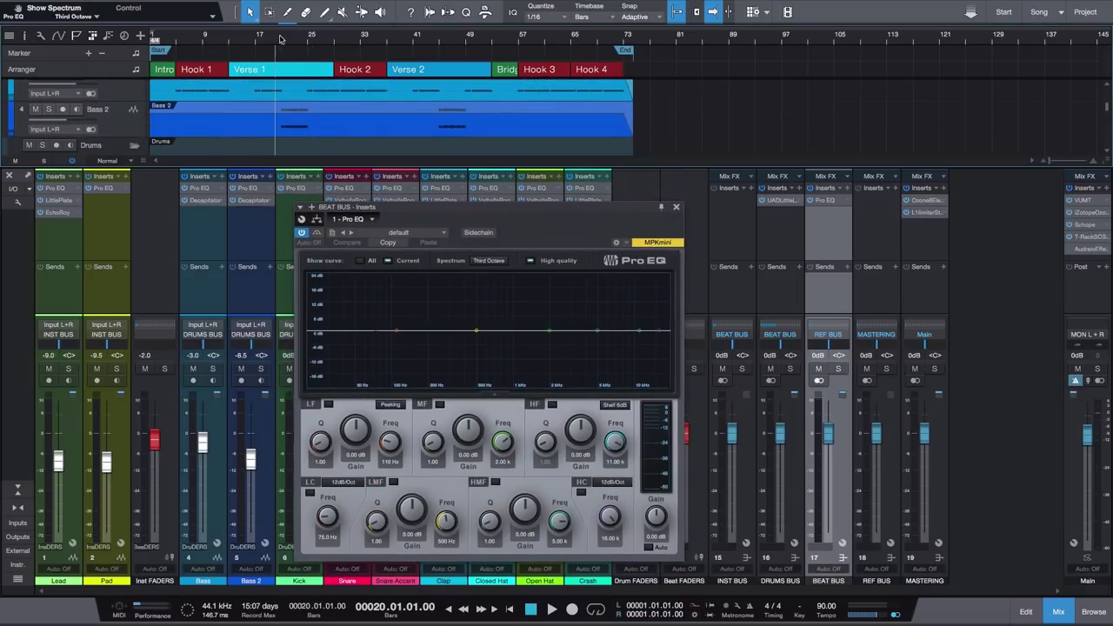
{"action": "key", "text": "space"}
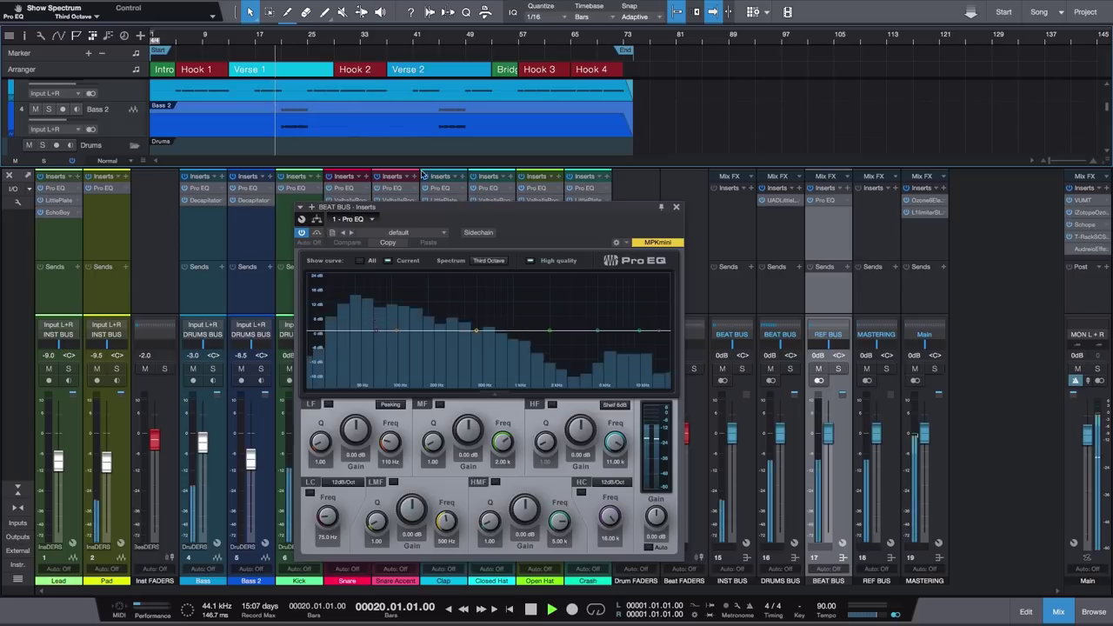
{"action": "left_click_drag", "start_coordinate": [659, 331], "coordinate": [529, 337]}
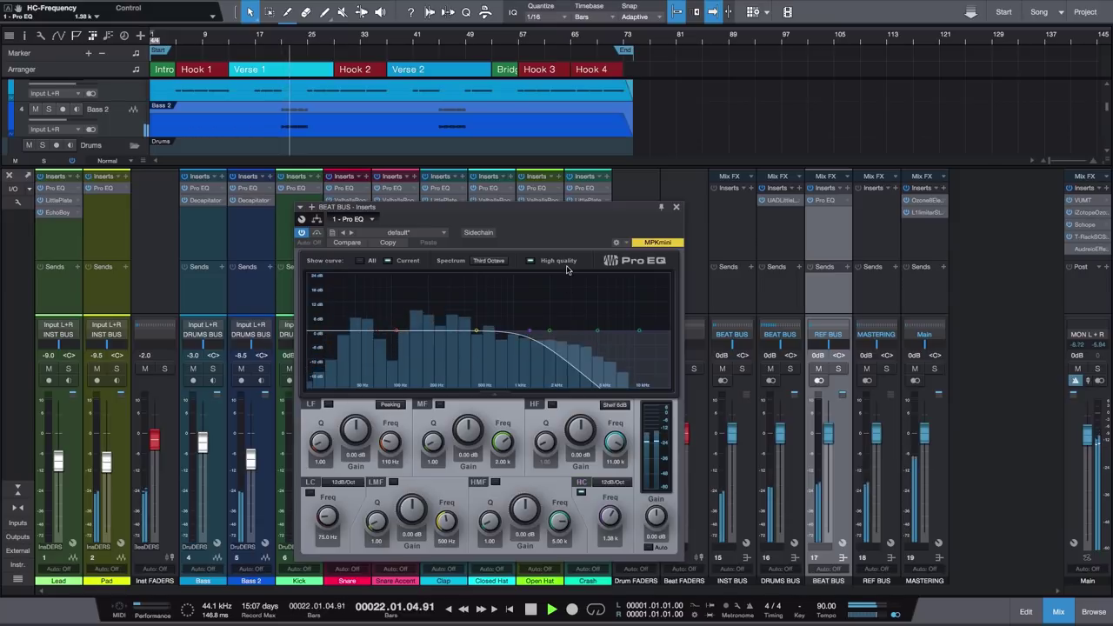
{"action": "key", "text": "space"}
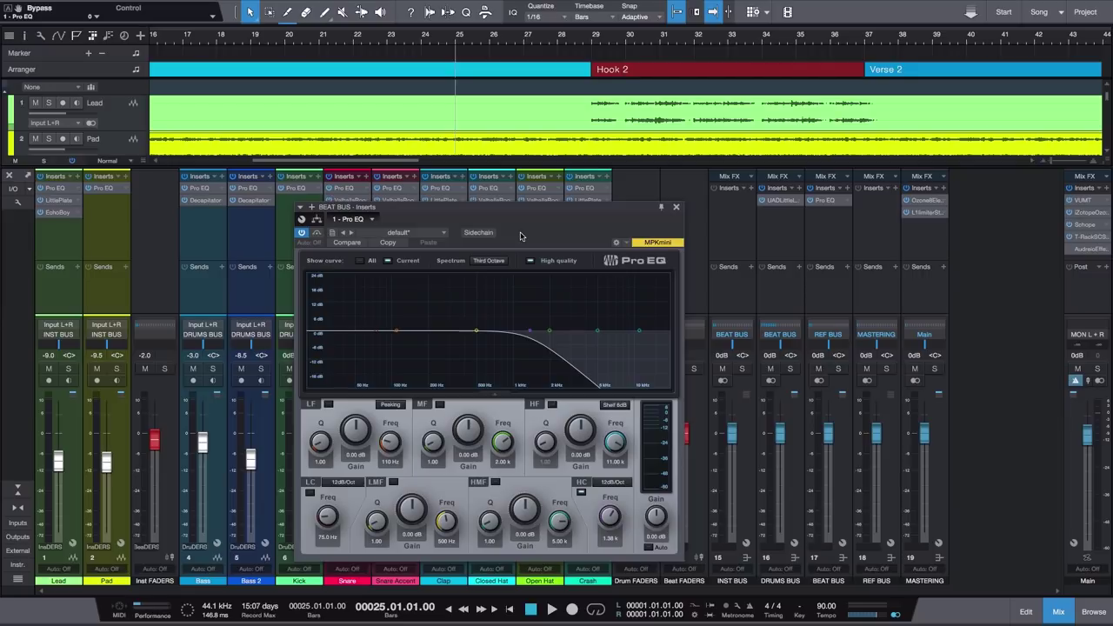
Show the Beat Bus Pro EQ Bypass automation lane and return to the arrangement.
{"action": "right_click", "coordinate": [318, 236]}
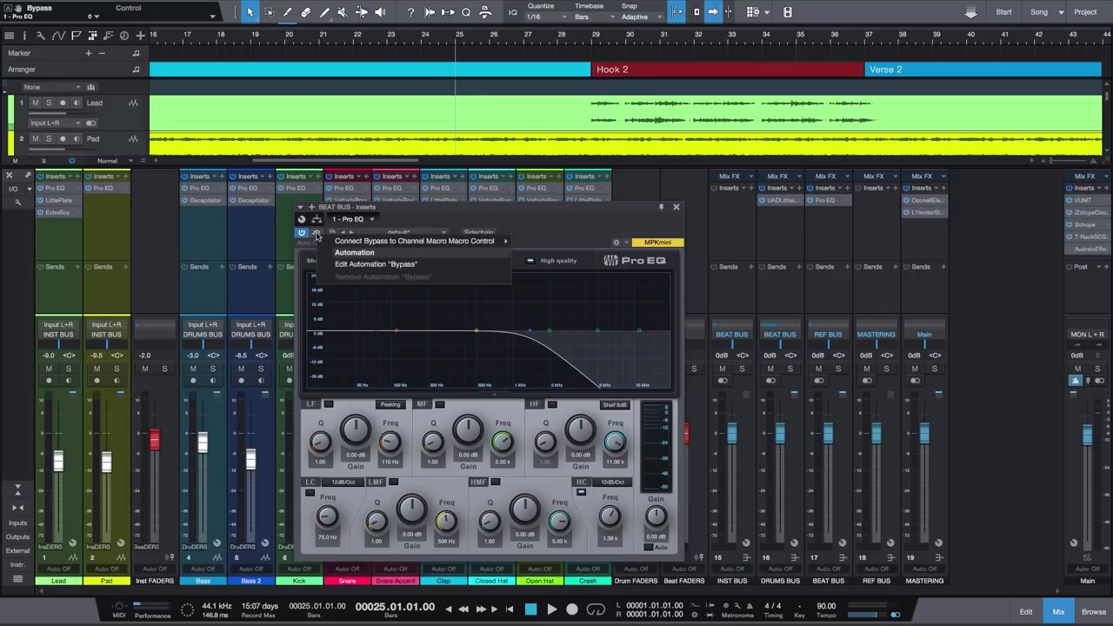
{"action": "left_click", "coordinate": [356, 264]}
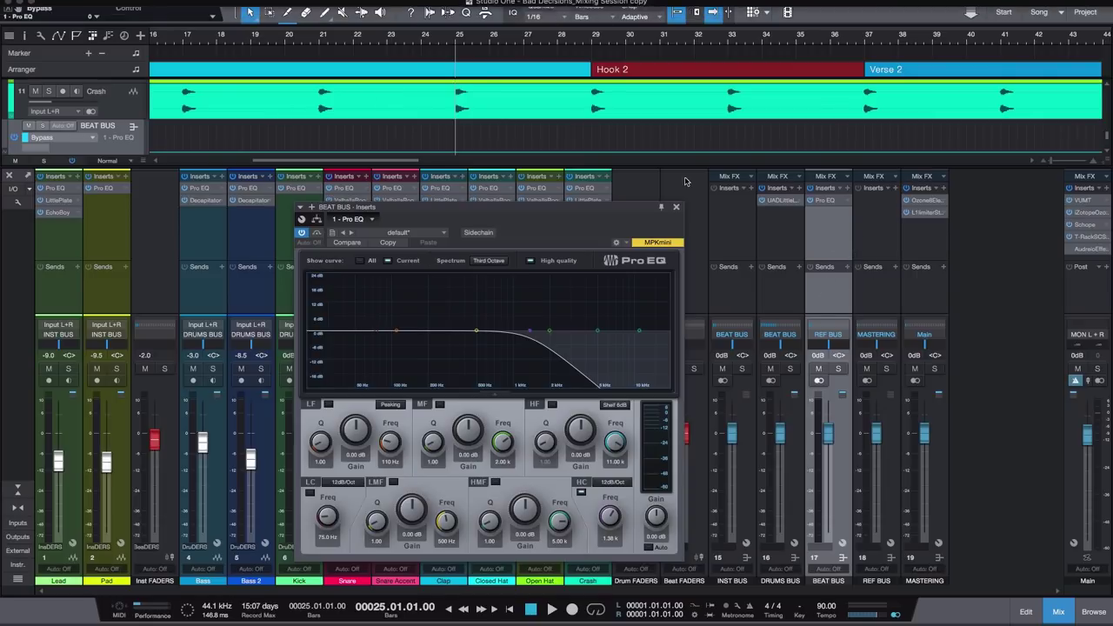
{"action": "left_click", "coordinate": [676, 208]}
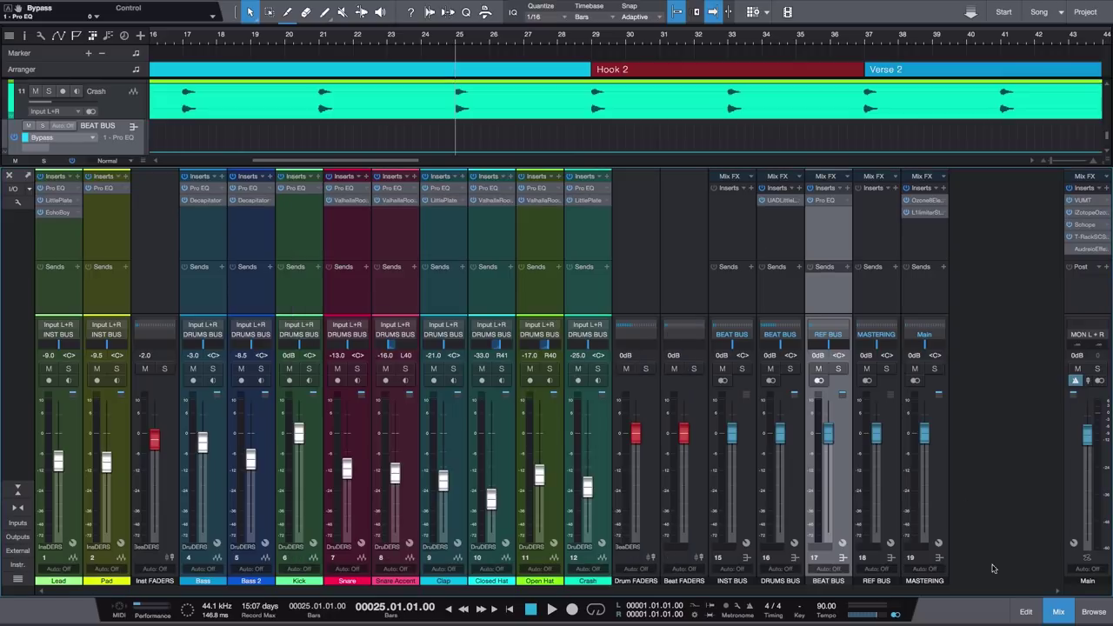
{"action": "left_click", "coordinate": [1058, 612]}
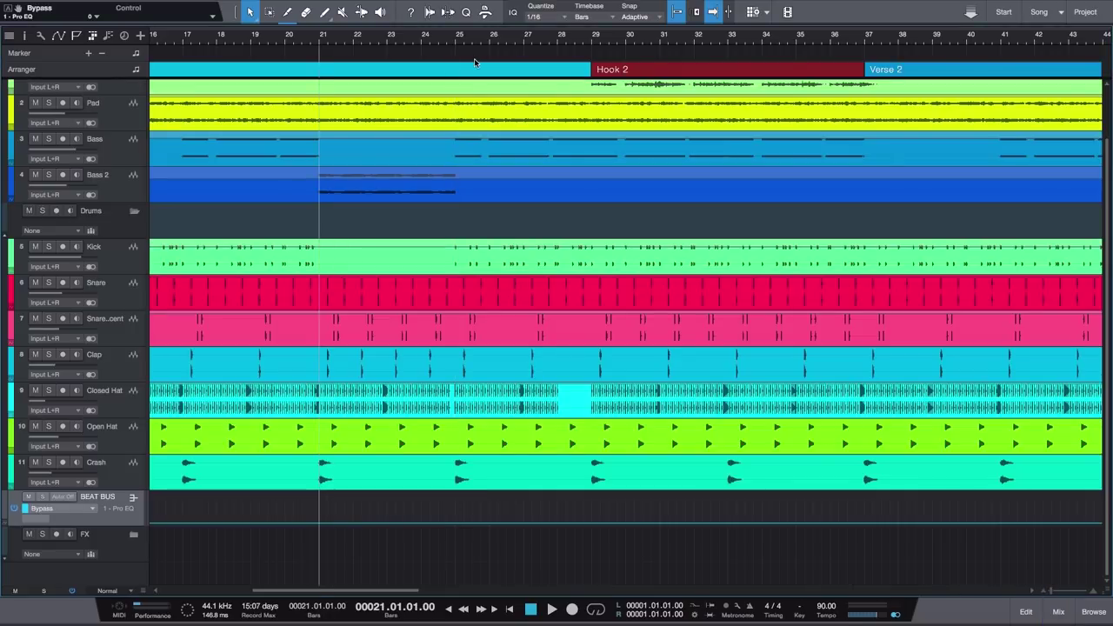
Add a Bypass automation point at bar 21 so the EQ switches there.
{"action": "left_click", "coordinate": [457, 36]}
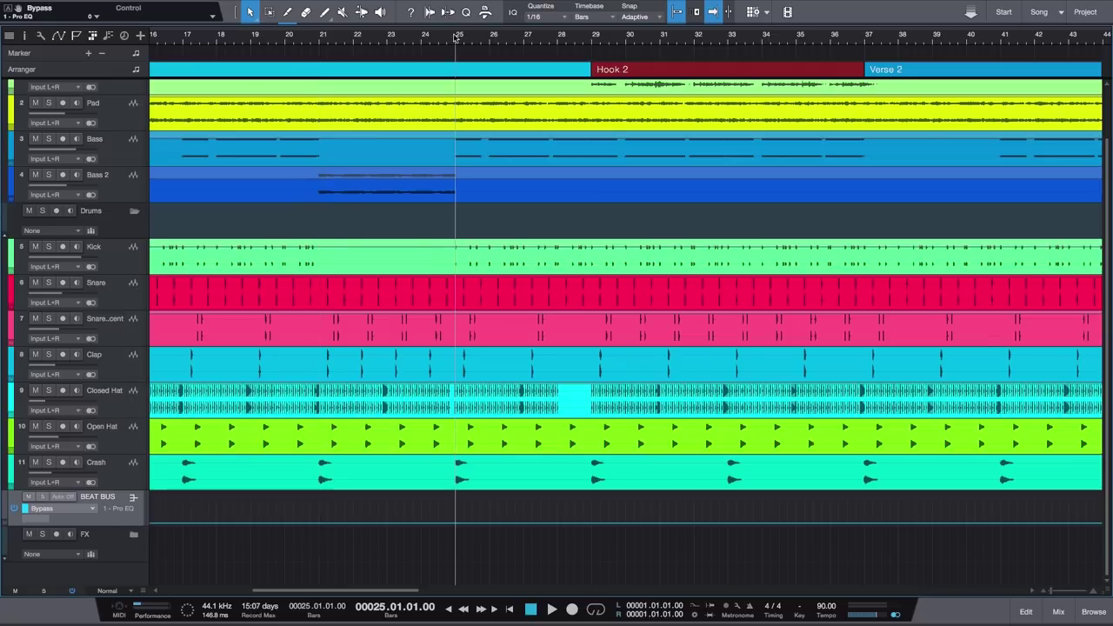
{"action": "left_click", "coordinate": [319, 35]}
{"action": "left_click", "coordinate": [328, 527]}
{"action": "mouse_move", "coordinate": [328, 527]}
{"action": "left_mouse_down"}
{"action": "mouse_move", "coordinate": [316, 502]}
{"action": "mouse_move", "coordinate": [335, 526]}
{"action": "mouse_move", "coordinate": [318, 523]}
{"action": "left_mouse_up"}
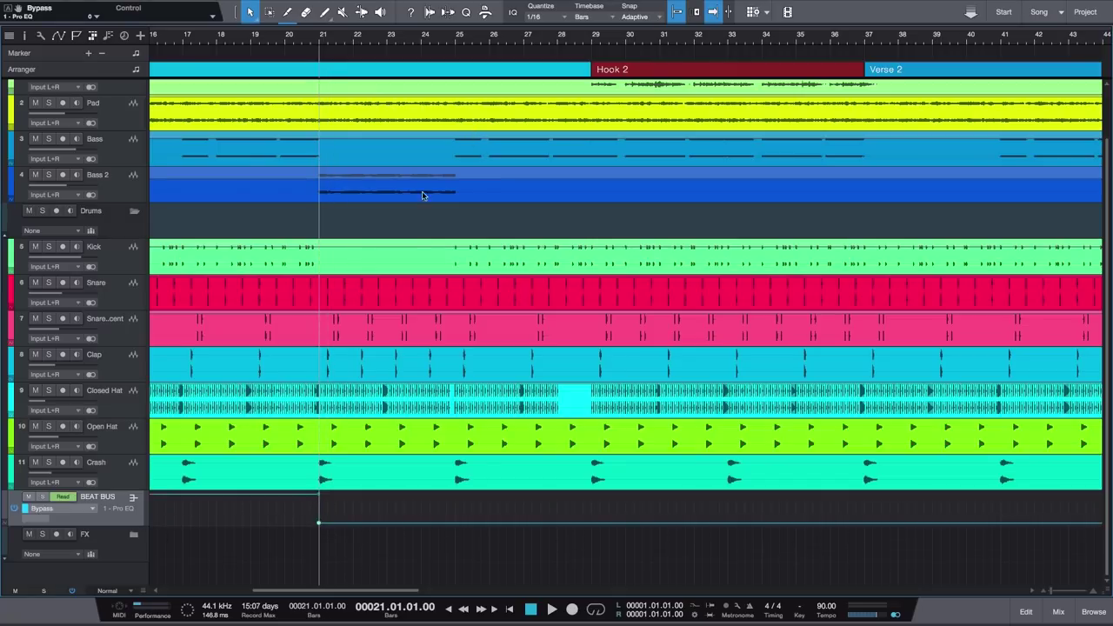
{"action": "left_click", "coordinate": [129, 510]}
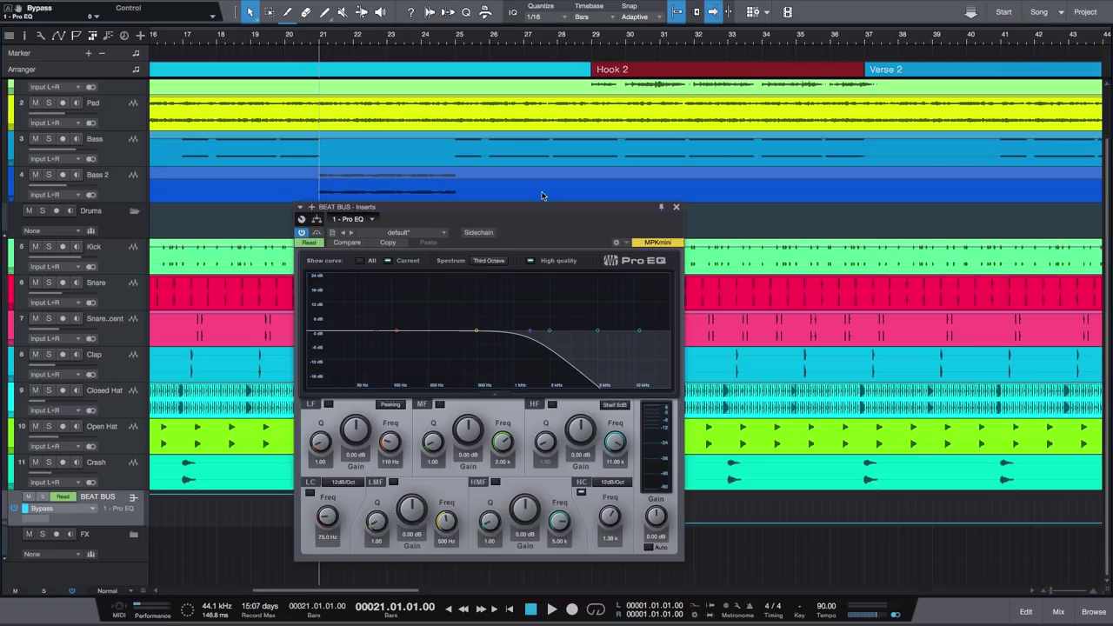
Step the Bypass automation back at bar 25.
{"action": "left_click_drag", "start_coordinate": [297, 205], "coordinate": [671, 114]}
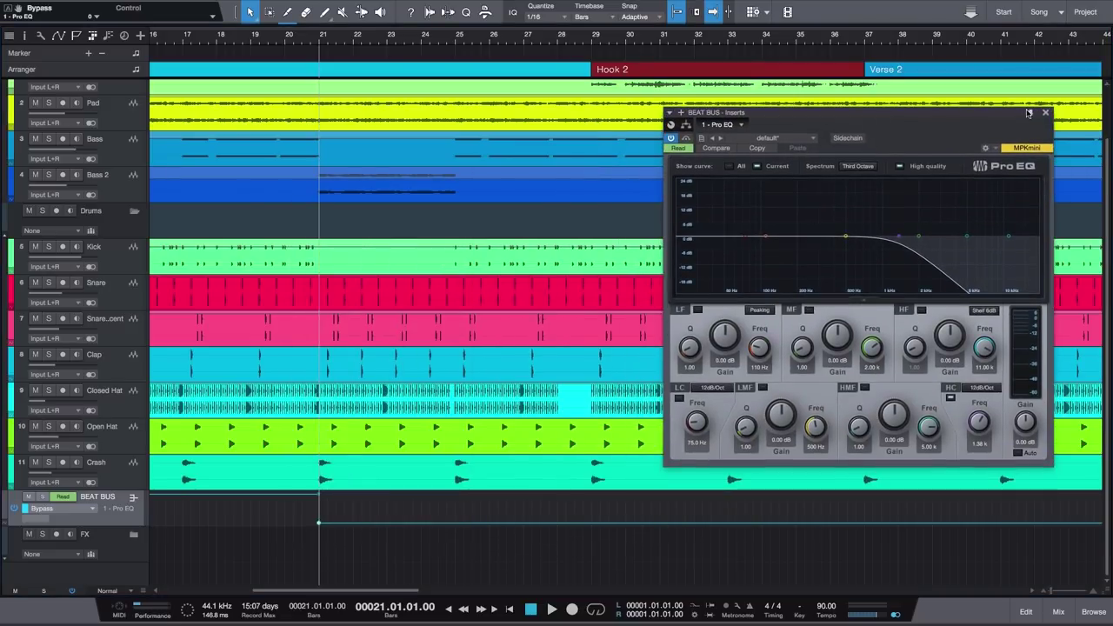
{"action": "left_click", "coordinate": [456, 40]}
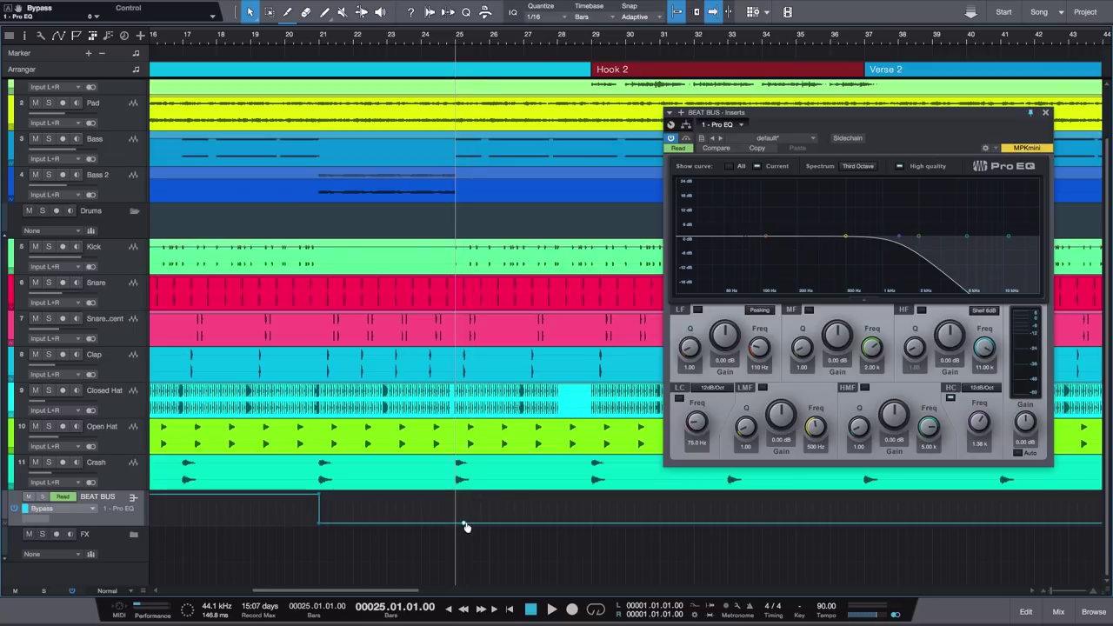
{"action": "left_click_drag", "start_coordinate": [461, 525], "coordinate": [455, 495]}
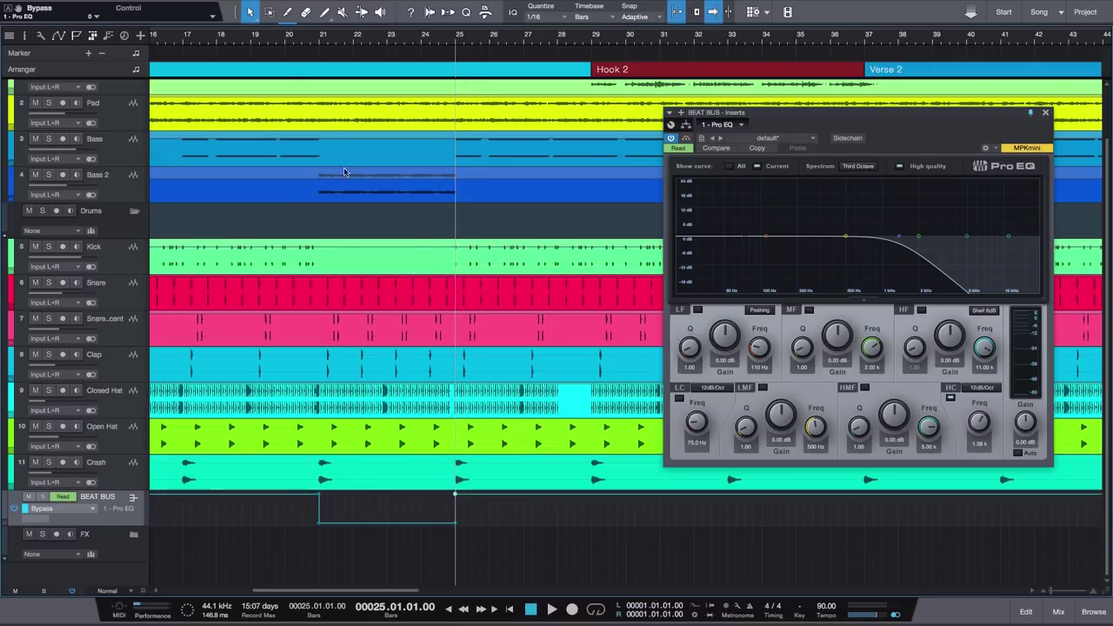
Play from just before bar 21 to hear the bypass switching between bars 21 and 25.
{"action": "left_click", "coordinate": [288, 40]}
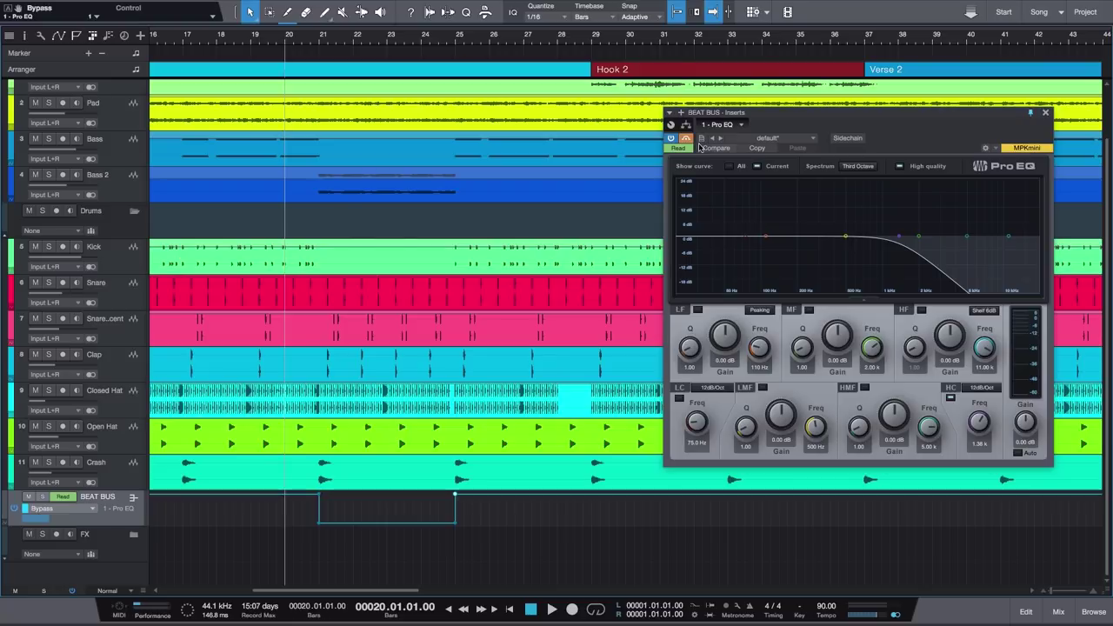
{"action": "left_click", "coordinate": [370, 40]}
{"action": "left_click", "coordinate": [273, 37]}
{"action": "key", "text": "space"}
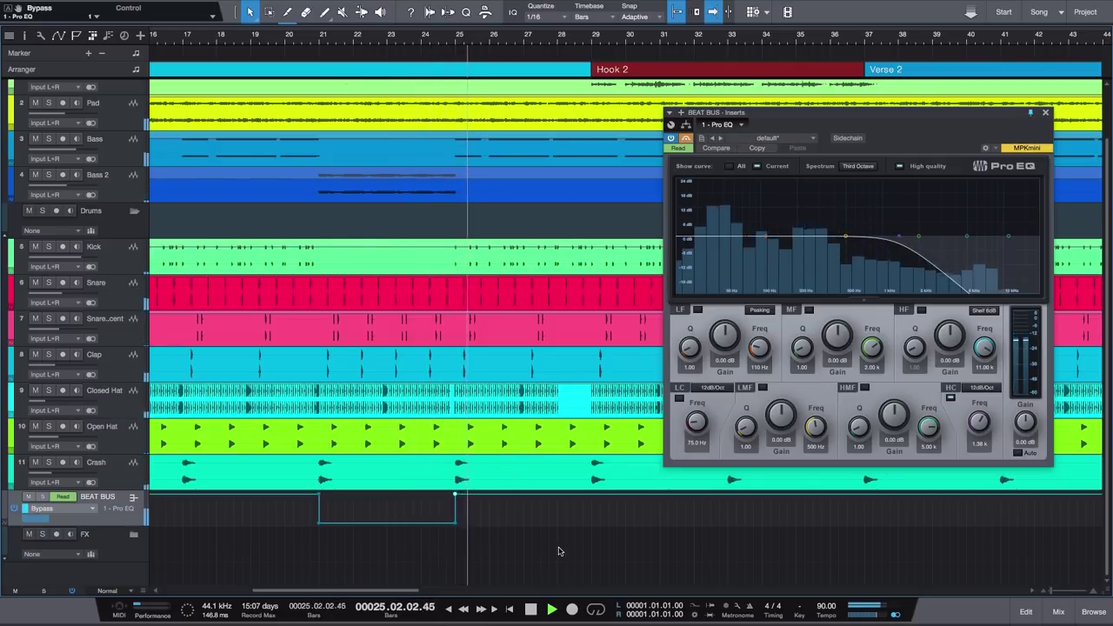
{"action": "left_click_drag", "start_coordinate": [782, 113], "coordinate": [656, 71]}
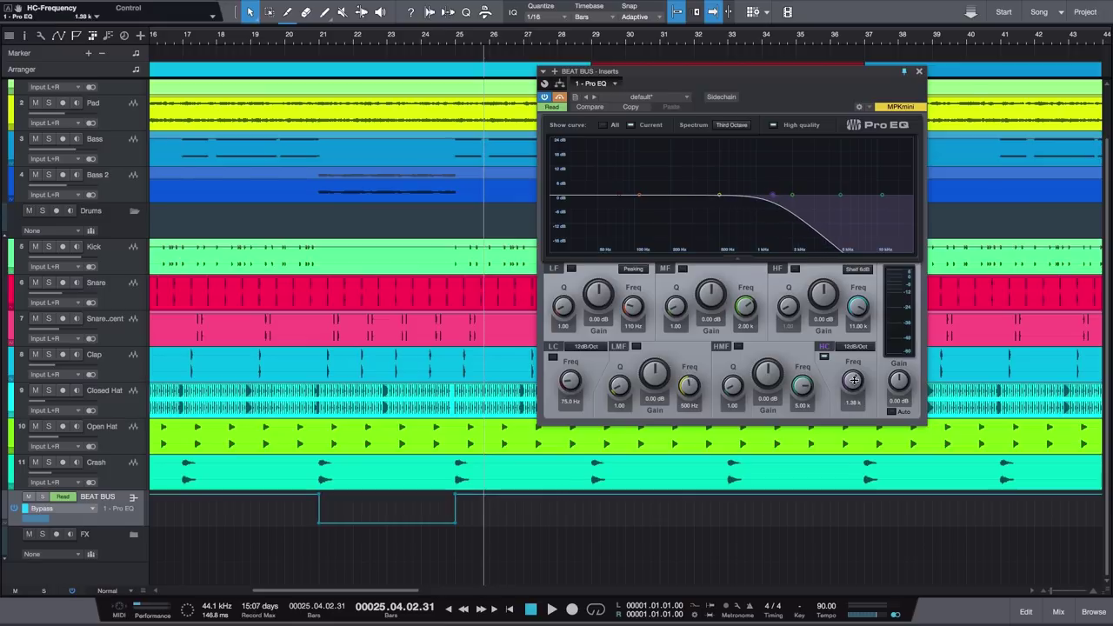
Add HC-Frequency automation ramping from bar 21 up to 16.00 kHz at bar 25.
{"action": "right_click", "coordinate": [858, 385]}
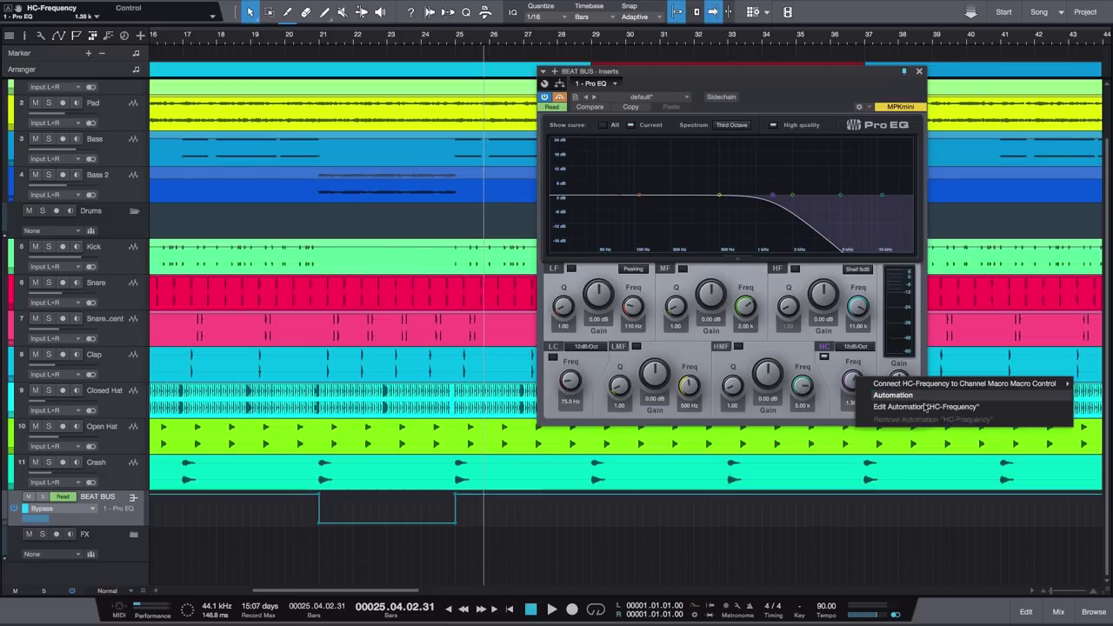
{"action": "left_click", "coordinate": [921, 407]}
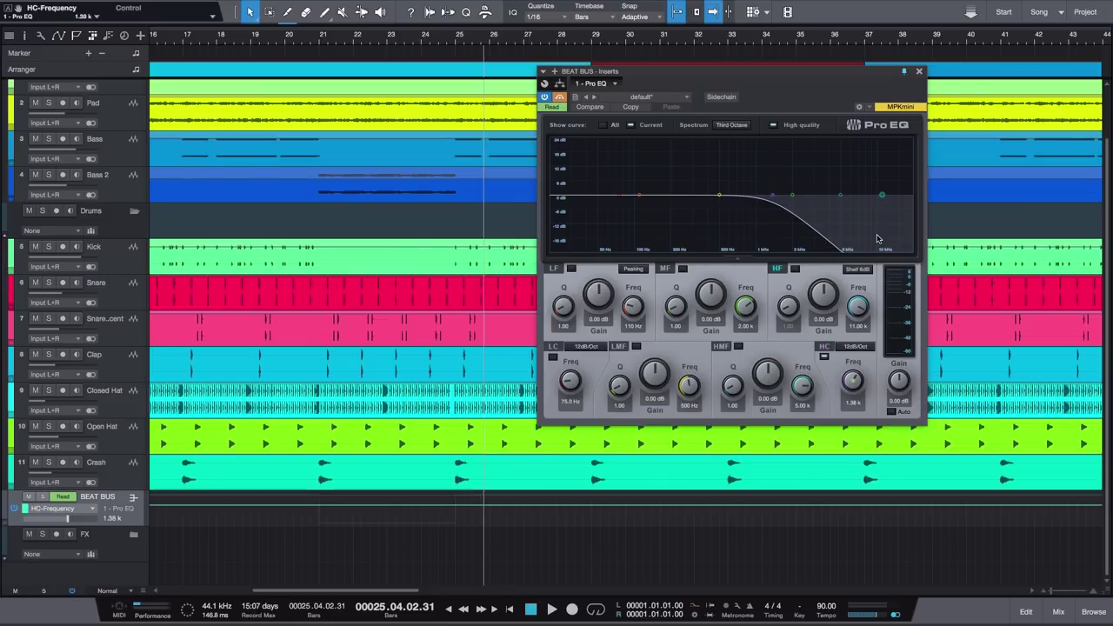
{"action": "left_click", "coordinate": [320, 508]}
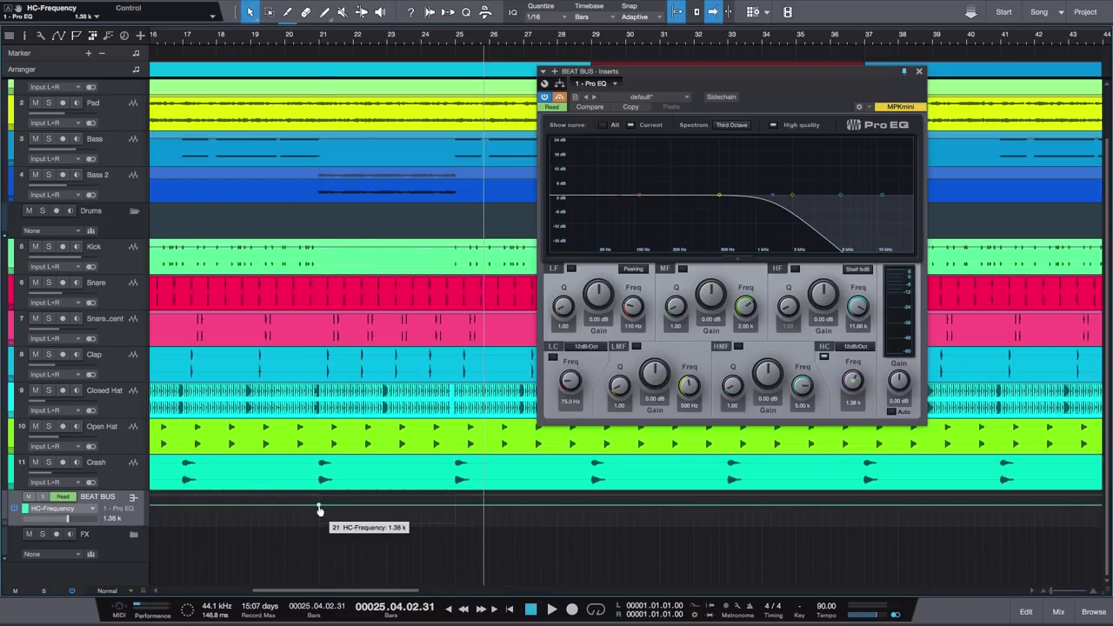
{"action": "left_click", "coordinate": [455, 510]}
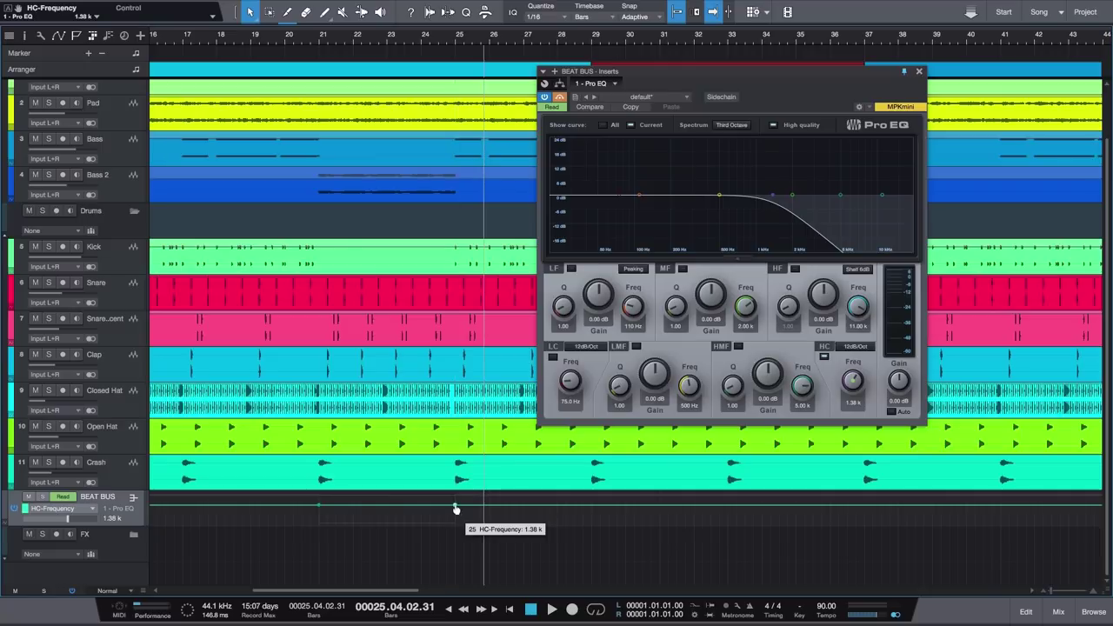
{"action": "left_click_drag", "start_coordinate": [456, 511], "coordinate": [456, 495]}
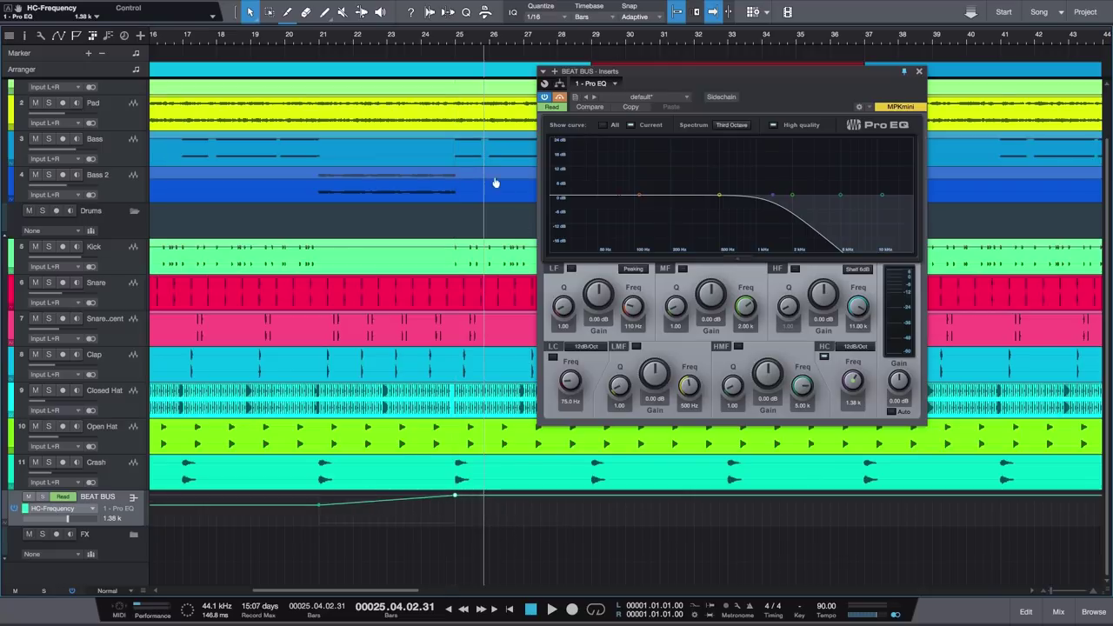
Play from bar 20 and set the track height to Medium.
{"action": "left_click", "coordinate": [278, 39]}
{"action": "key", "text": "space"}
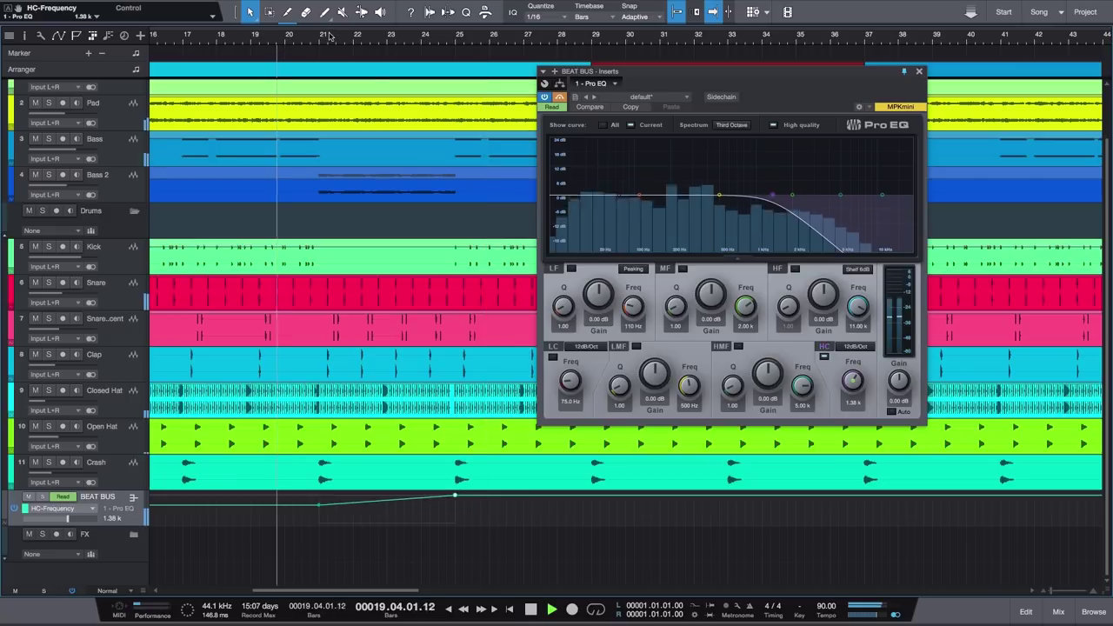
{"action": "key", "text": "shift+e"}
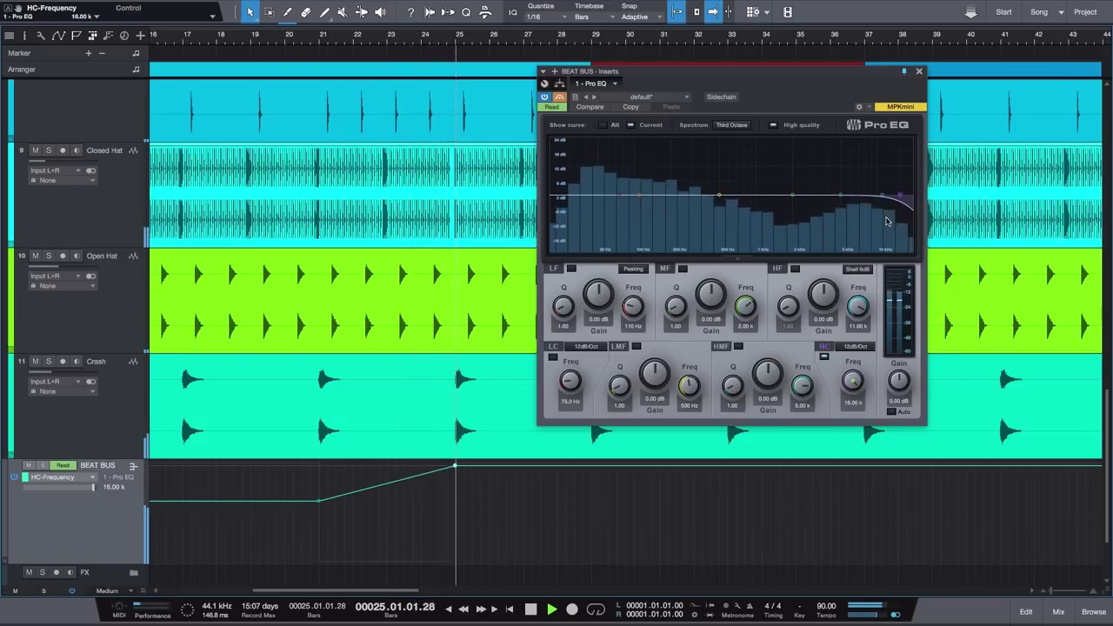
{"action": "key", "text": "space"}
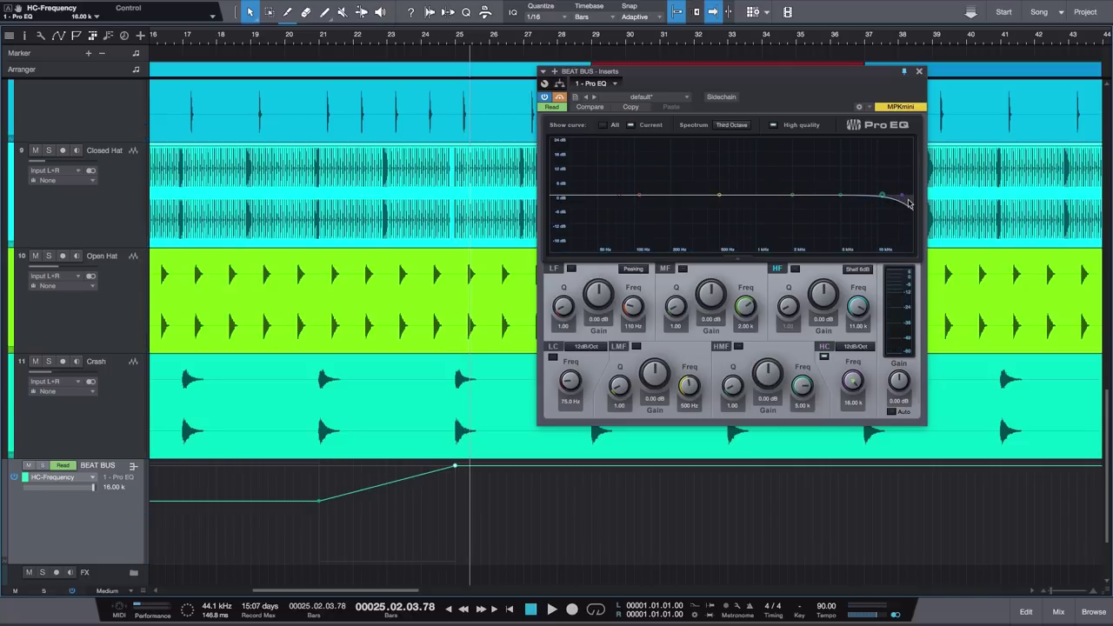
Add HC-Active automation that turns the high-cut off from bar 25 onward.
{"action": "right_click", "coordinate": [828, 363]}
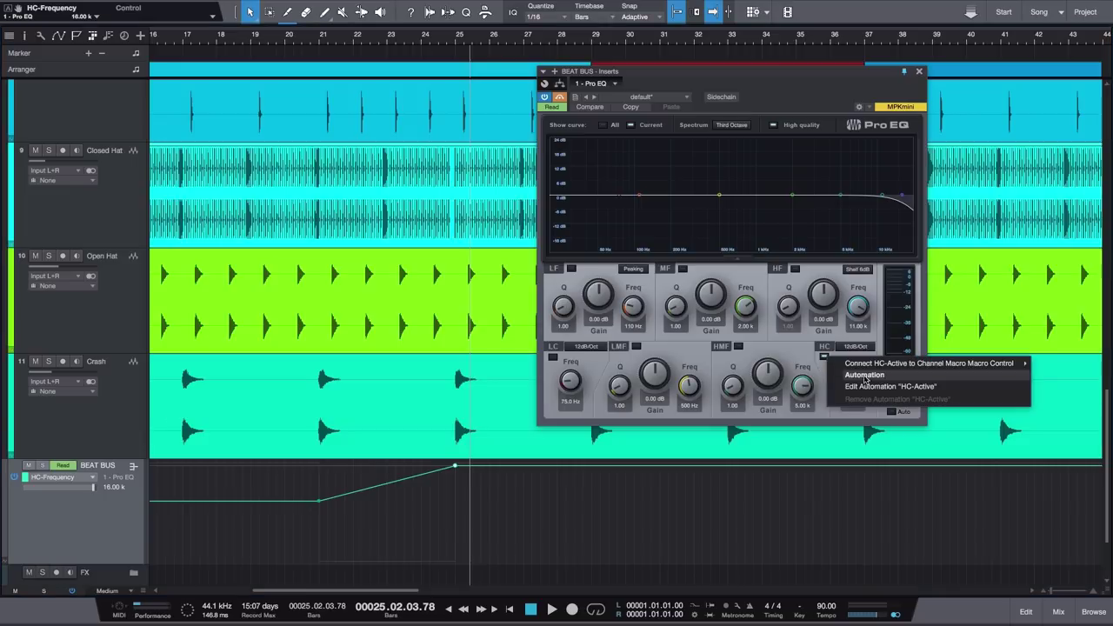
{"action": "left_click", "coordinate": [866, 386]}
{"action": "left_click", "coordinate": [455, 465]}
{"action": "left_click_drag", "start_coordinate": [459, 514], "coordinate": [454, 561]}
Check the high-cut state around bars 24 and 25, then play from bar 20.
{"action": "left_click", "coordinate": [431, 41]}
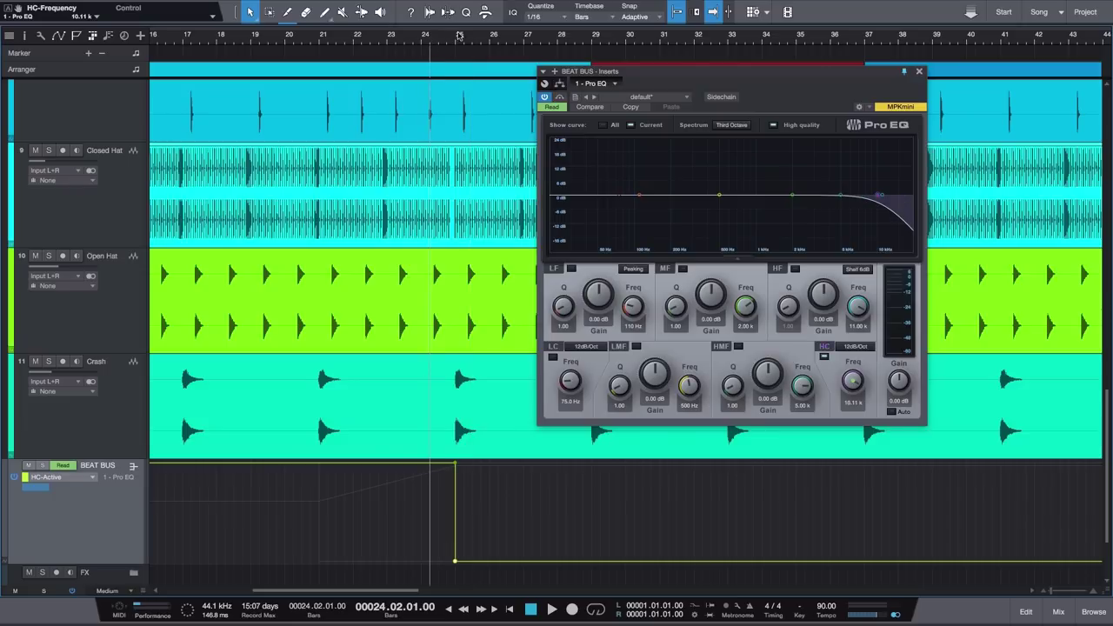
{"action": "left_click", "coordinate": [484, 41]}
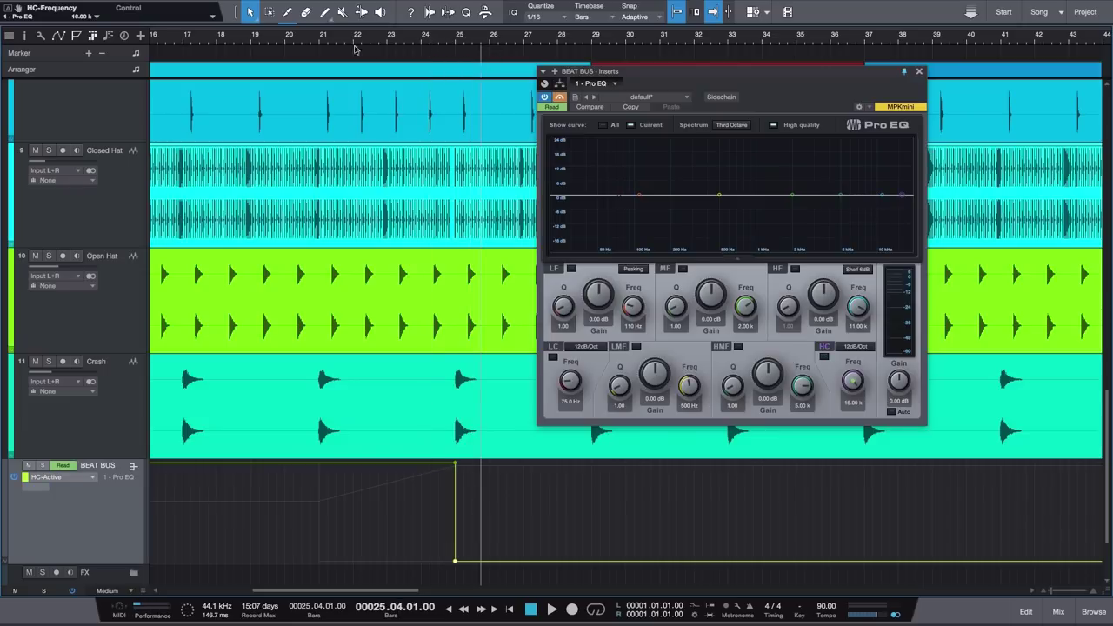
{"action": "left_click", "coordinate": [242, 42]}
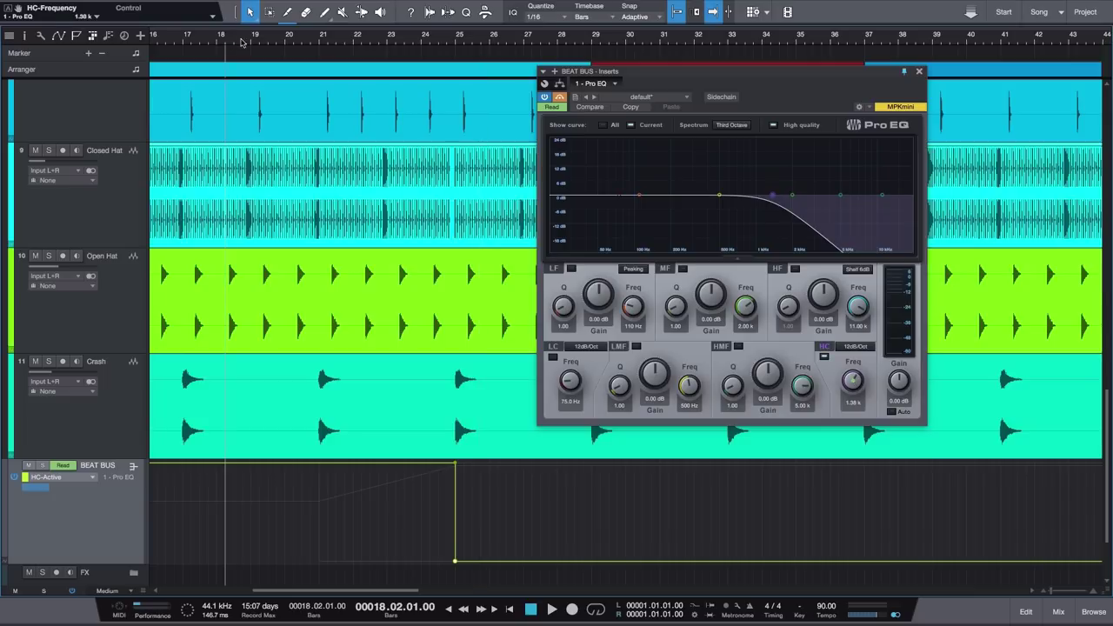
{"action": "left_click", "coordinate": [285, 41]}
{"action": "key", "text": "space"}
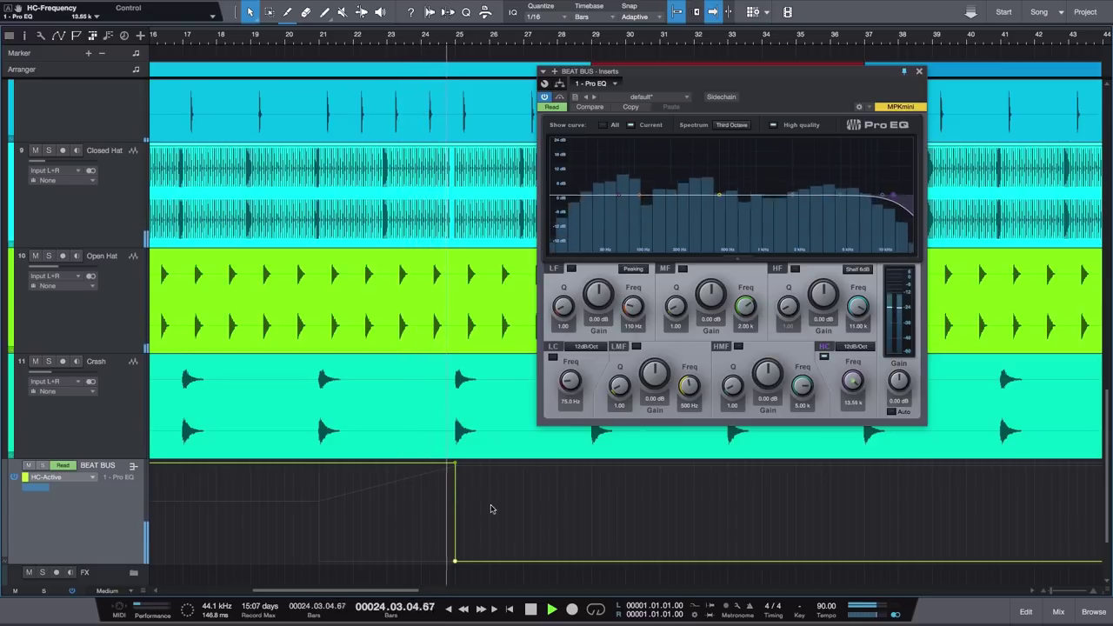
{"action": "key", "text": "space"}
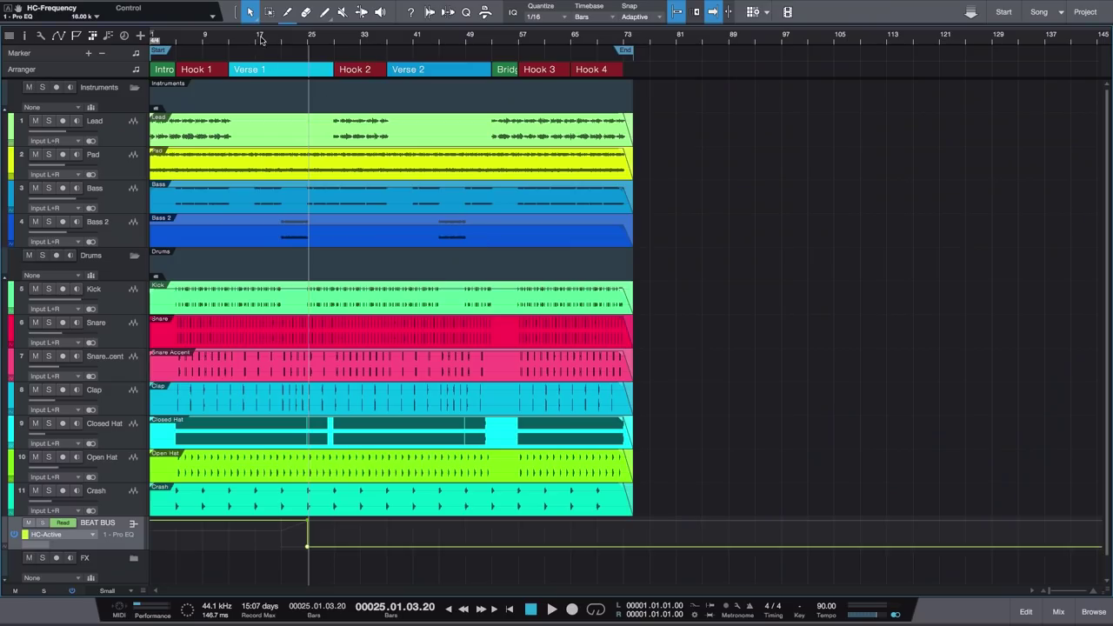
Adjust the timeline zoom, select the Clap track and play from around bar 20.
{"action": "left_click_drag", "start_coordinate": [261, 39], "coordinate": [265, 60]}
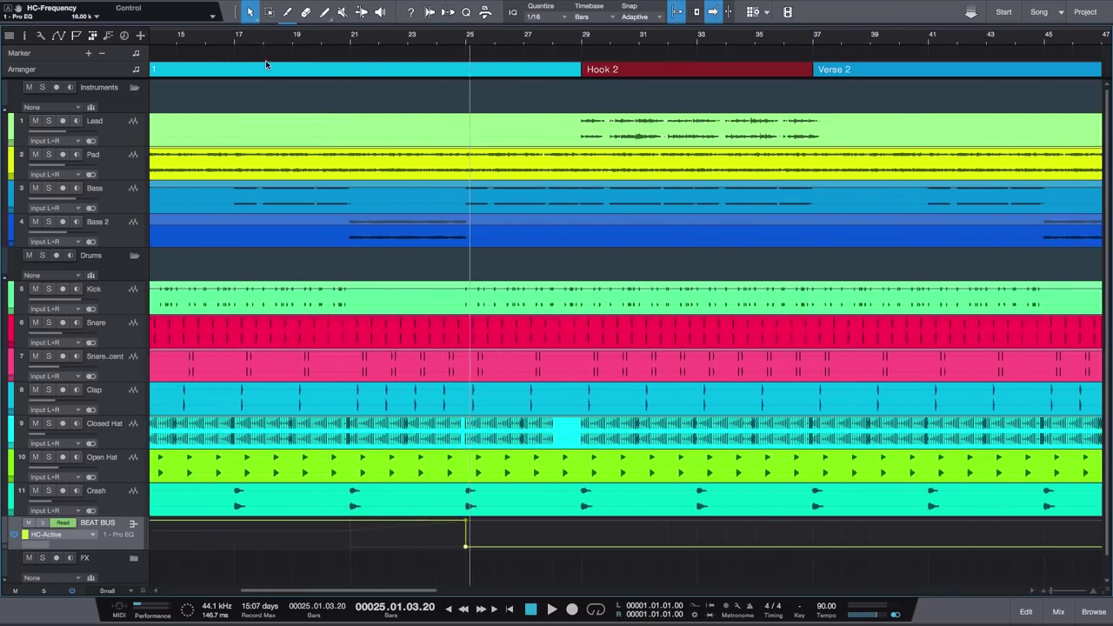
{"action": "right_click", "coordinate": [266, 60]}
{"action": "left_click", "coordinate": [487, 61]}
{"action": "left_click", "coordinate": [345, 35]}
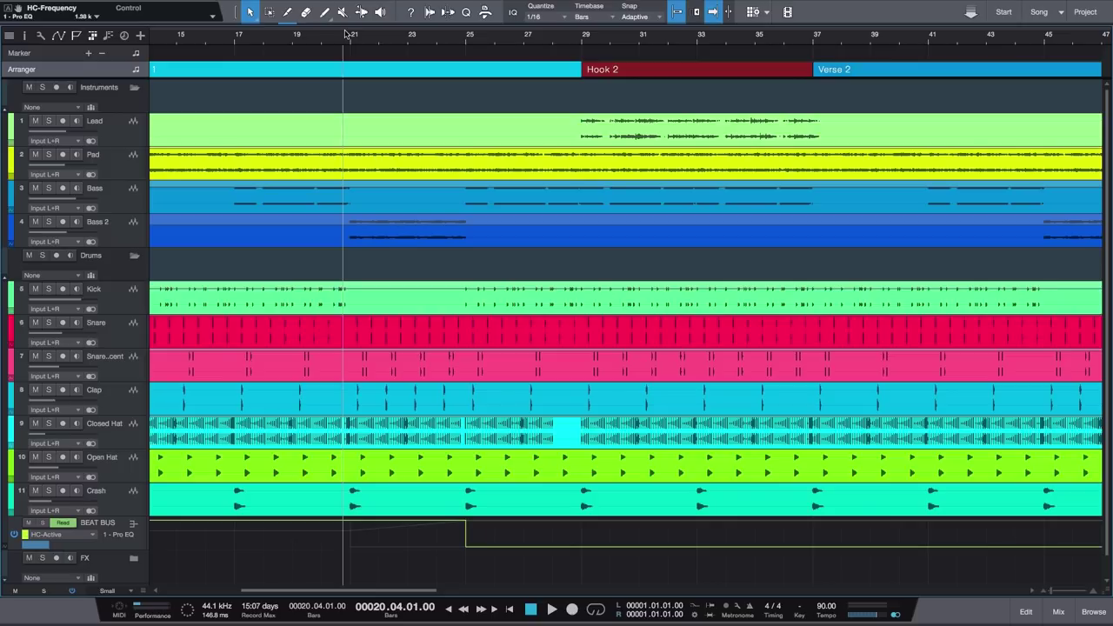
{"action": "left_click", "coordinate": [118, 372]}
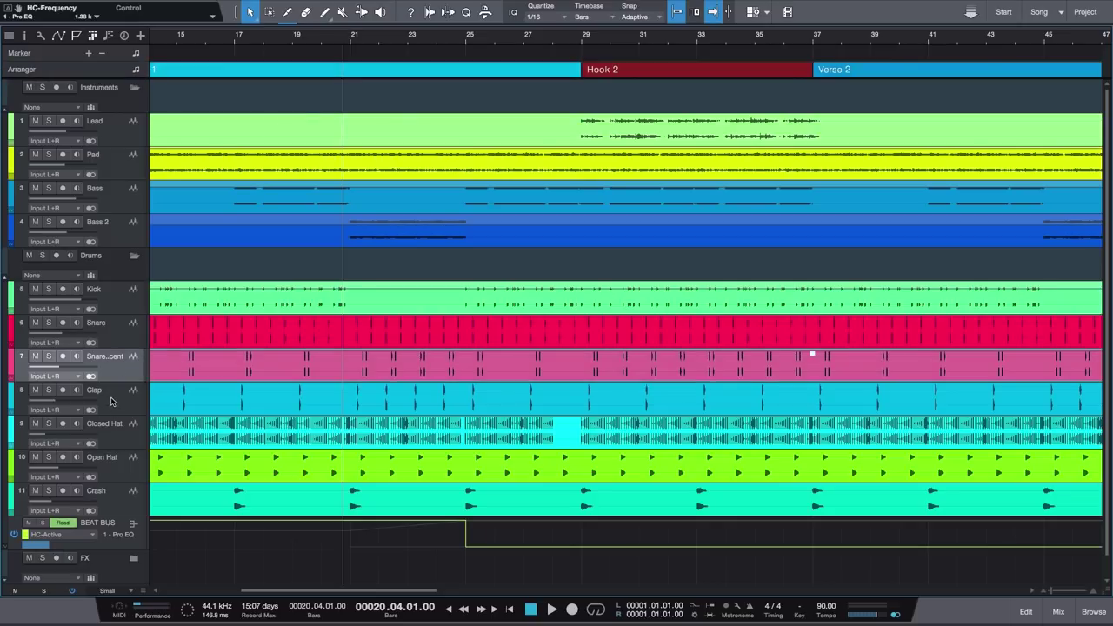
{"action": "left_click", "coordinate": [111, 400]}
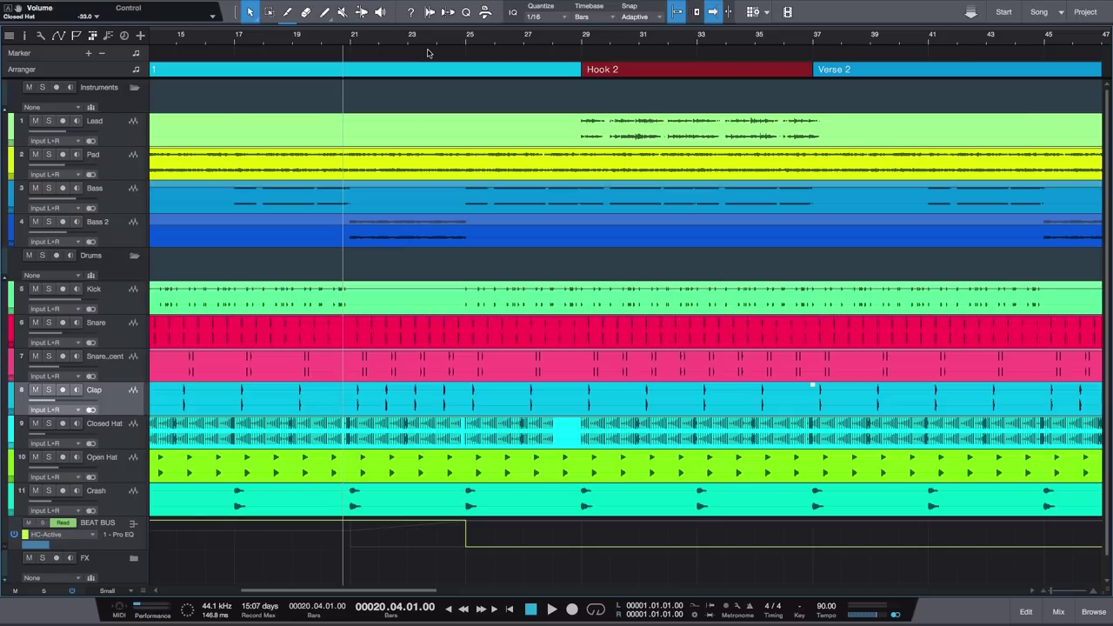
{"action": "key", "text": "space"}
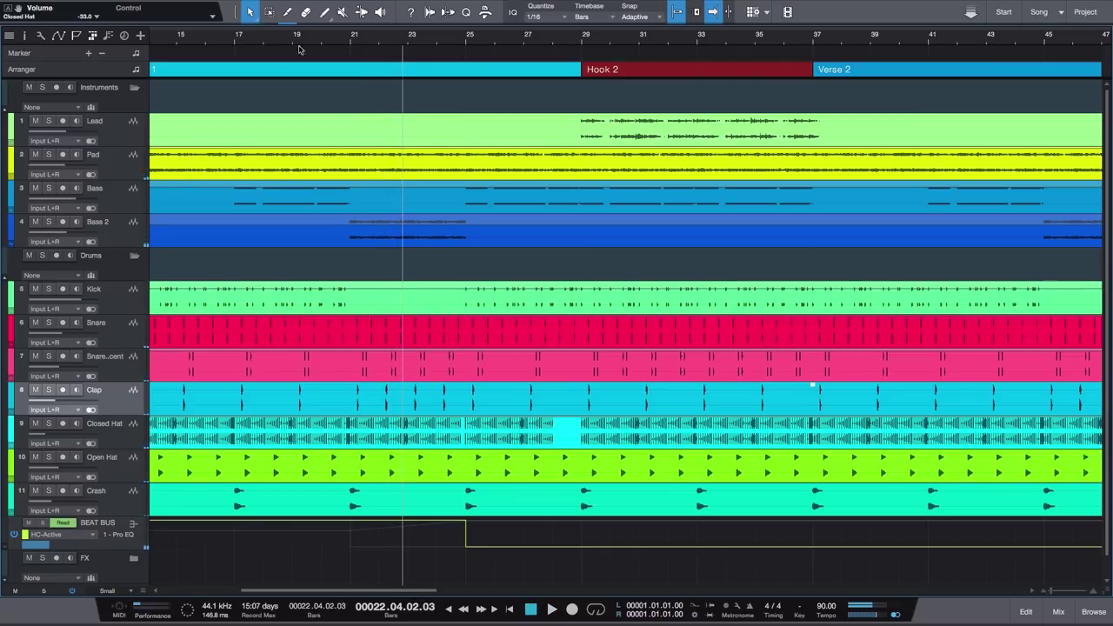
Zoom in on bars 19–26, solo the Clap track and play it from just after bar 21.
{"action": "left_click_drag", "start_coordinate": [350, 45], "coordinate": [344, 55]}
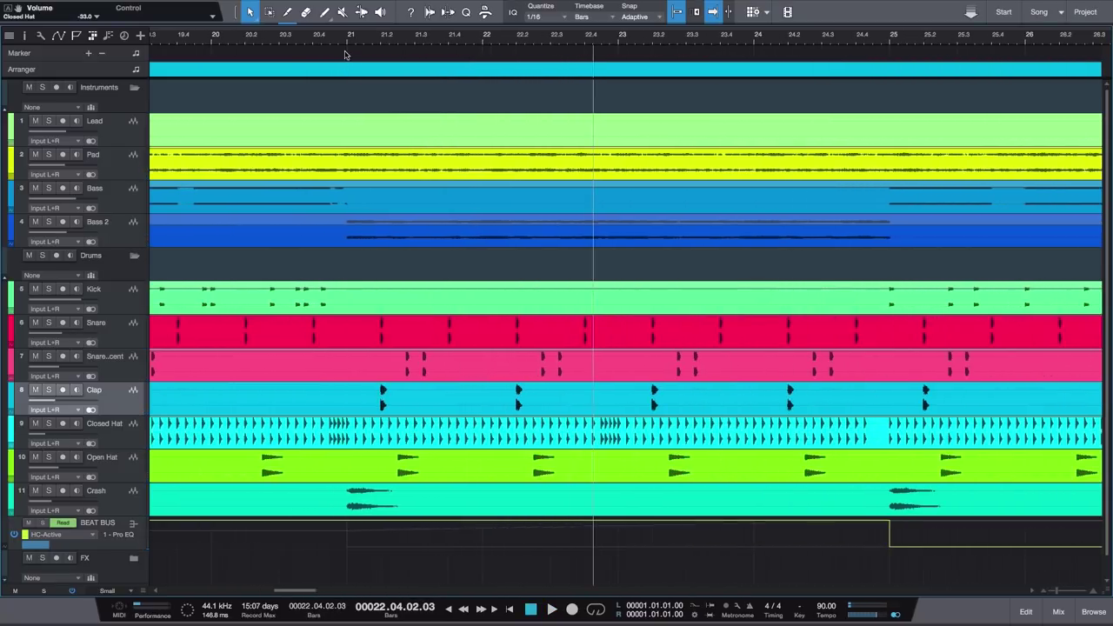
{"action": "left_click", "coordinate": [48, 391]}
{"action": "left_click", "coordinate": [339, 44]}
{"action": "key", "text": "space"}
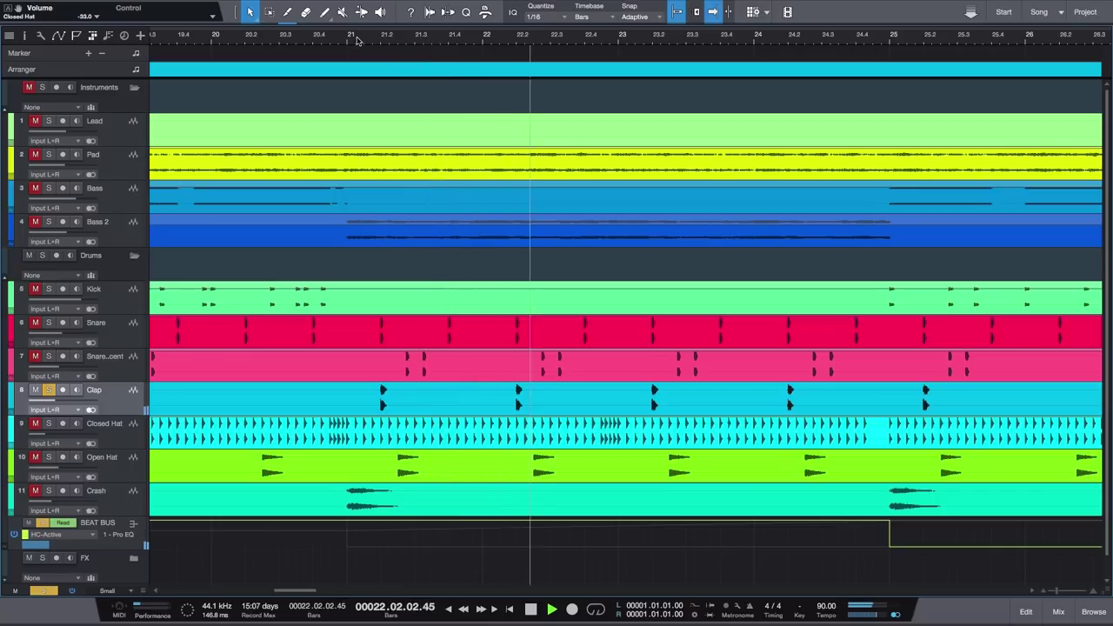
{"action": "key", "text": "space"}
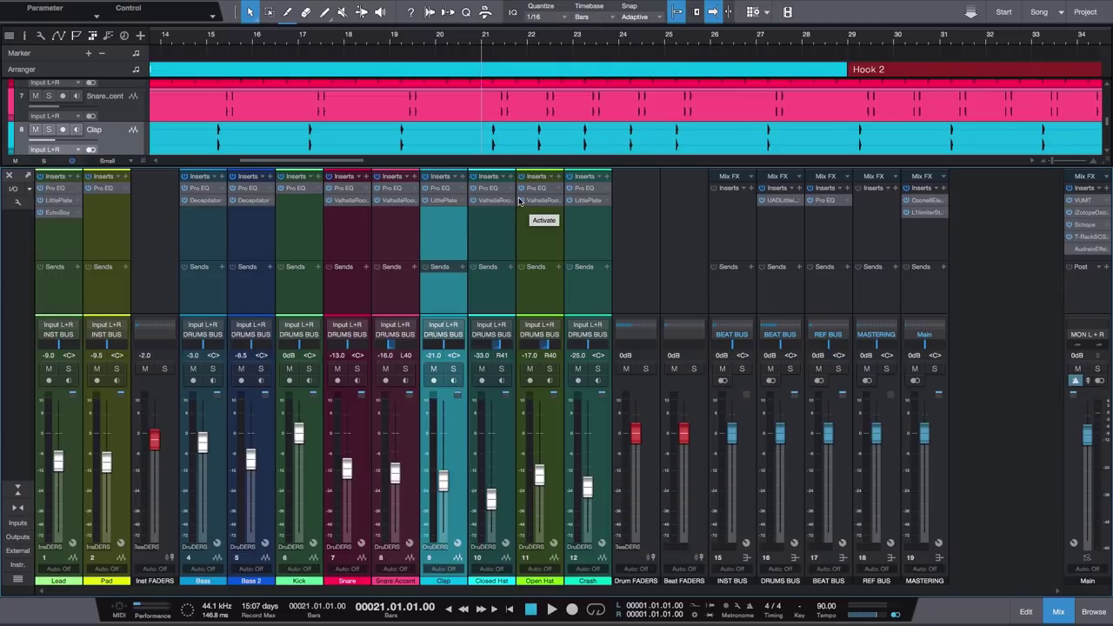
Add EchoBoy to the Clap channel with 1/4-note echo time, lower mix and 0.33 feedback.
{"action": "left_click", "coordinate": [462, 177]}
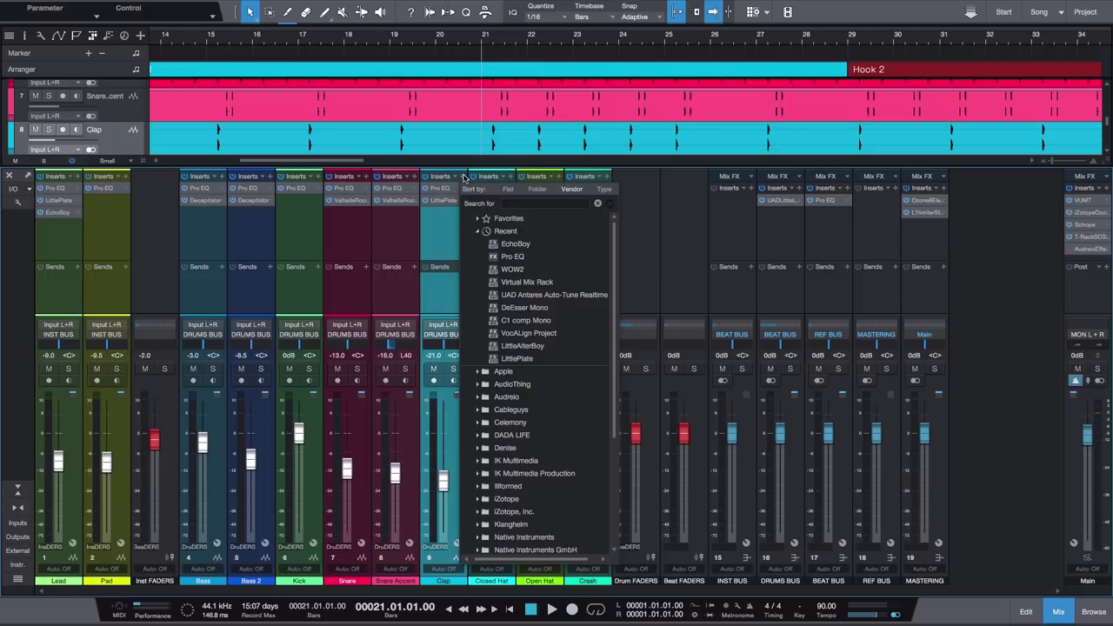
{"action": "left_click", "coordinate": [513, 243]}
{"action": "left_click_drag", "start_coordinate": [596, 209], "coordinate": [540, 150]}
{"action": "left_click_drag", "start_coordinate": [458, 228], "coordinate": [460, 218]}
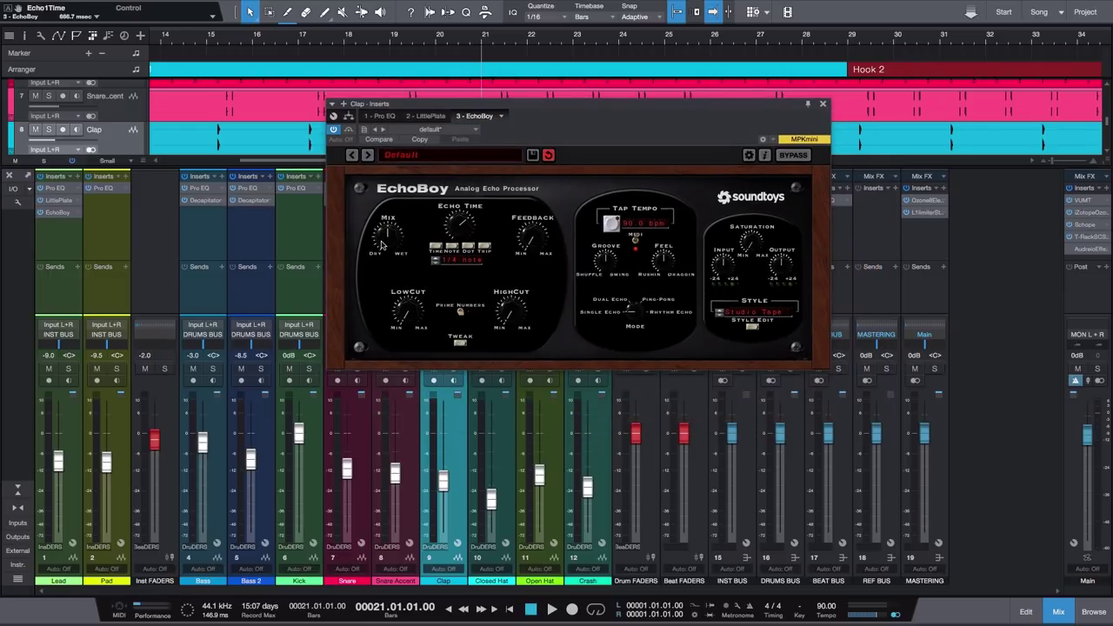
{"action": "left_click_drag", "start_coordinate": [389, 230], "coordinate": [378, 244]}
{"action": "left_click_drag", "start_coordinate": [534, 247], "coordinate": [526, 220]}
{"action": "left_click", "coordinate": [822, 104]}
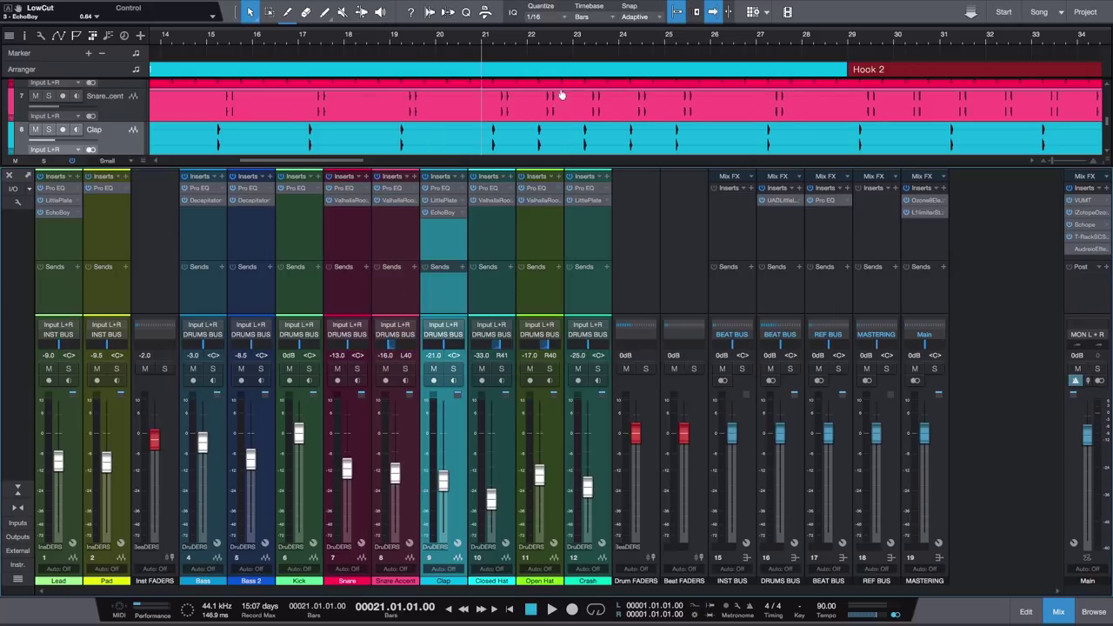
Play the beat with the Clap soloed, then reopen the Clap's EchoBoy editor.
{"action": "left_click", "coordinate": [451, 39]}
{"action": "key", "text": "space"}
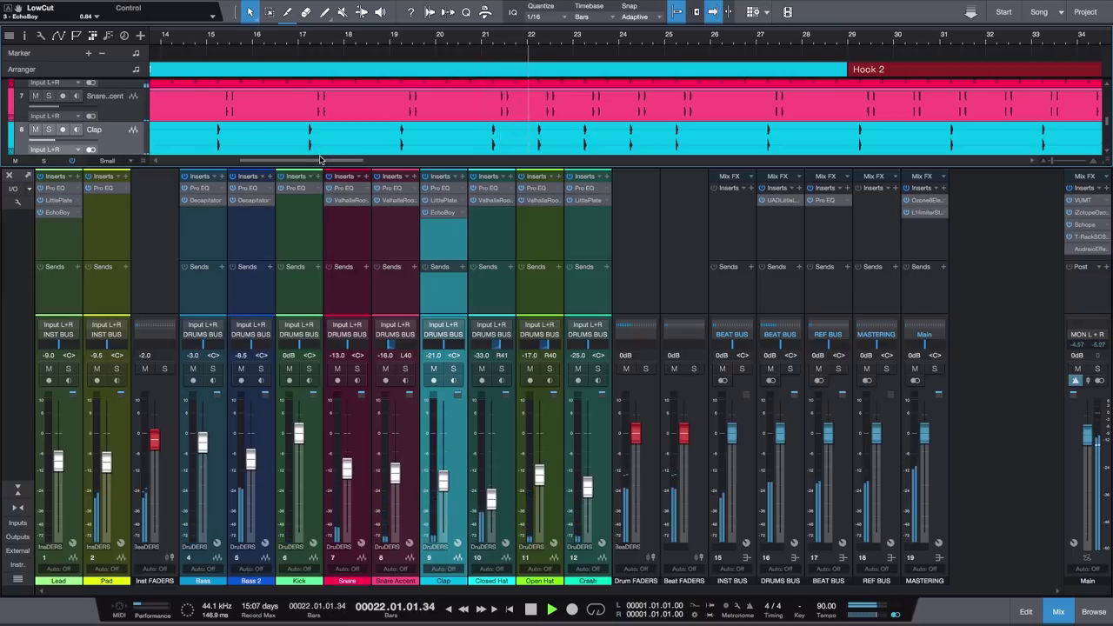
{"action": "left_click", "coordinate": [50, 130]}
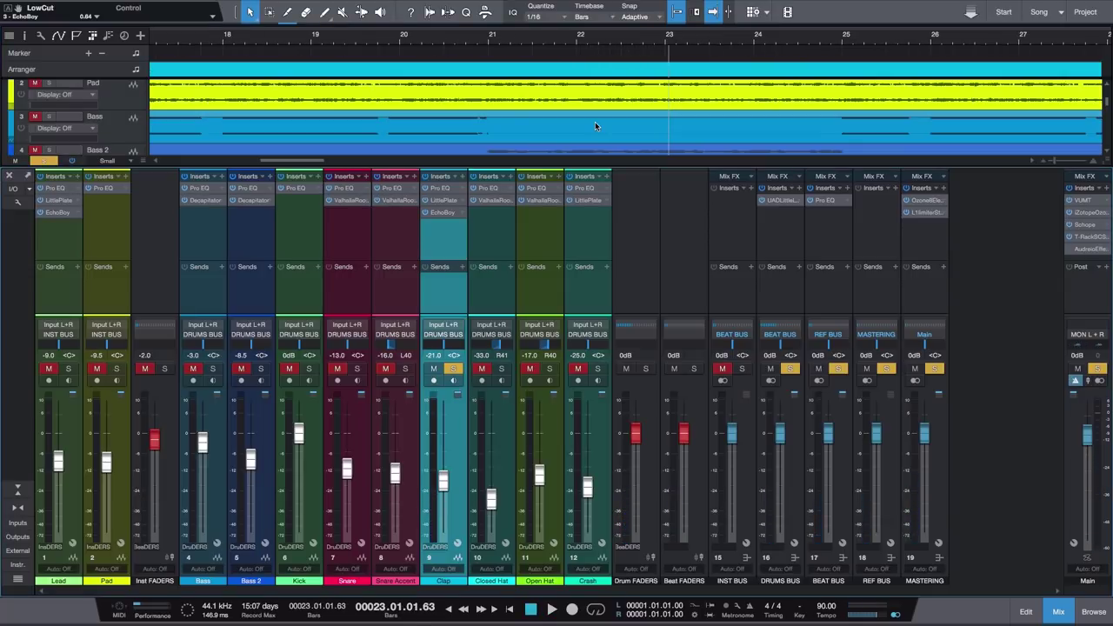
{"action": "left_click", "coordinate": [492, 39]}
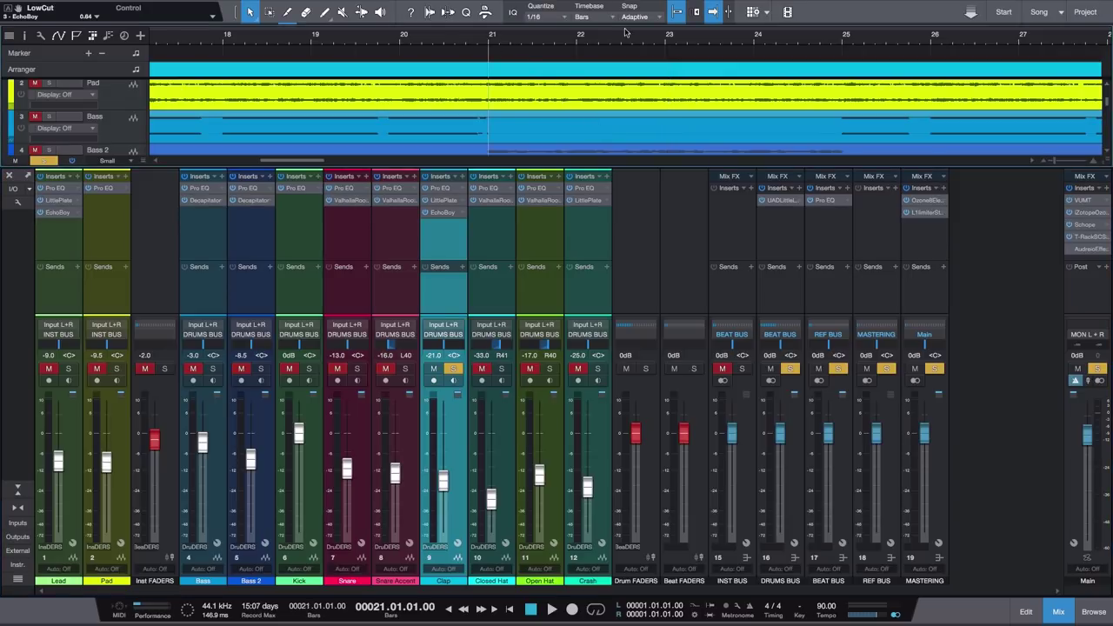
{"action": "left_click", "coordinate": [442, 213]}
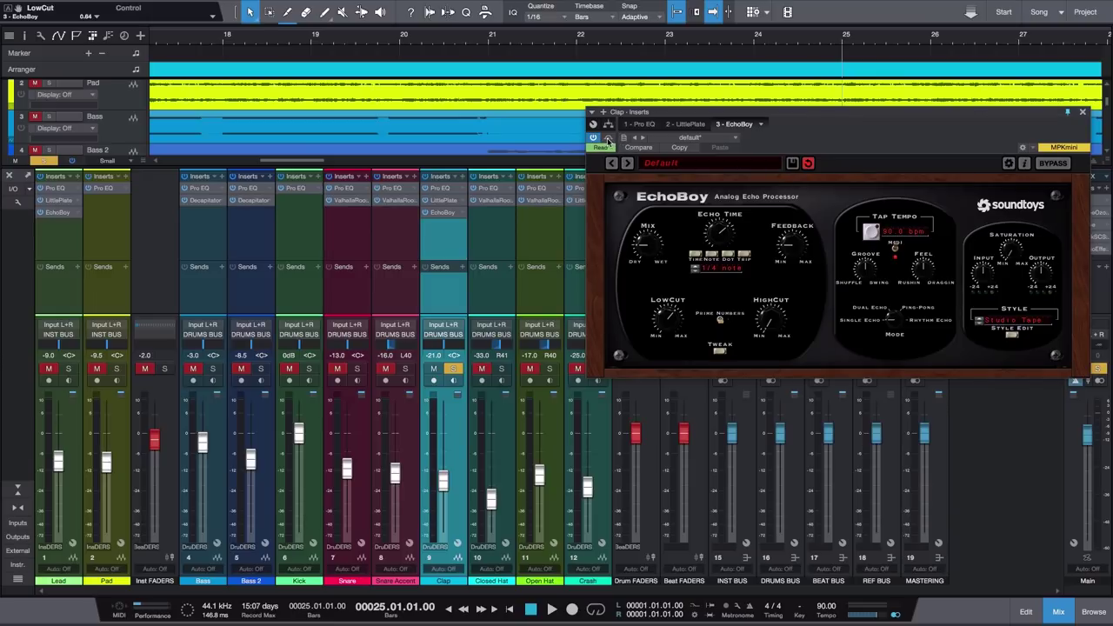
Show the Clap track's EchoBoy Bypass automation lane, closing the plugin window and mixer.
{"action": "right_click", "coordinate": [609, 139]}
{"action": "left_click", "coordinate": [668, 169]}
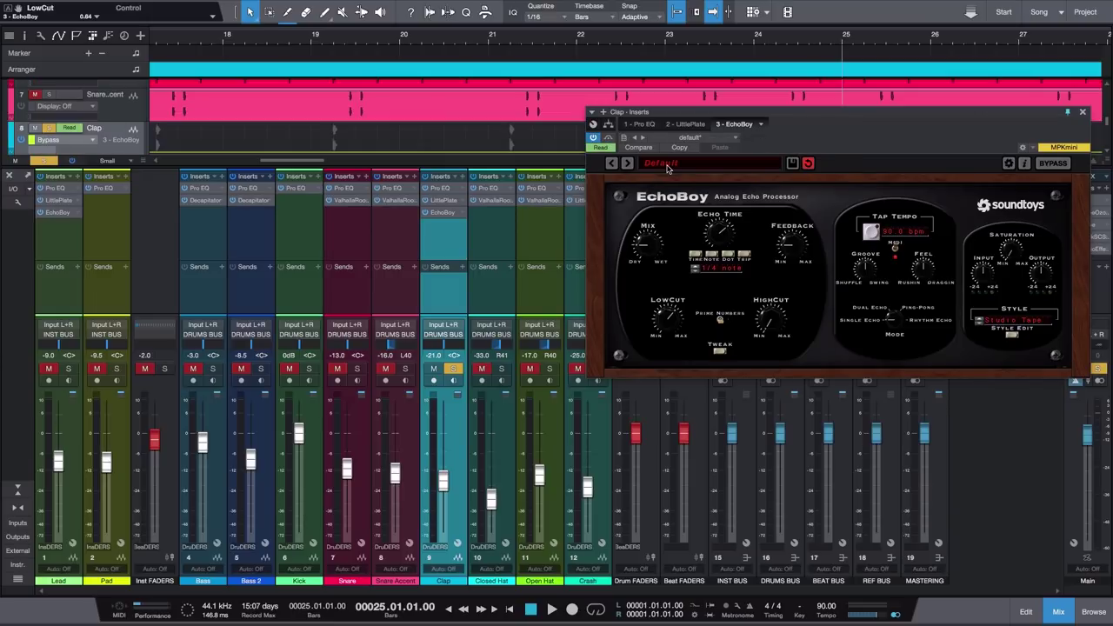
{"action": "left_click", "coordinate": [1082, 111]}
{"action": "left_click", "coordinate": [1059, 611]}
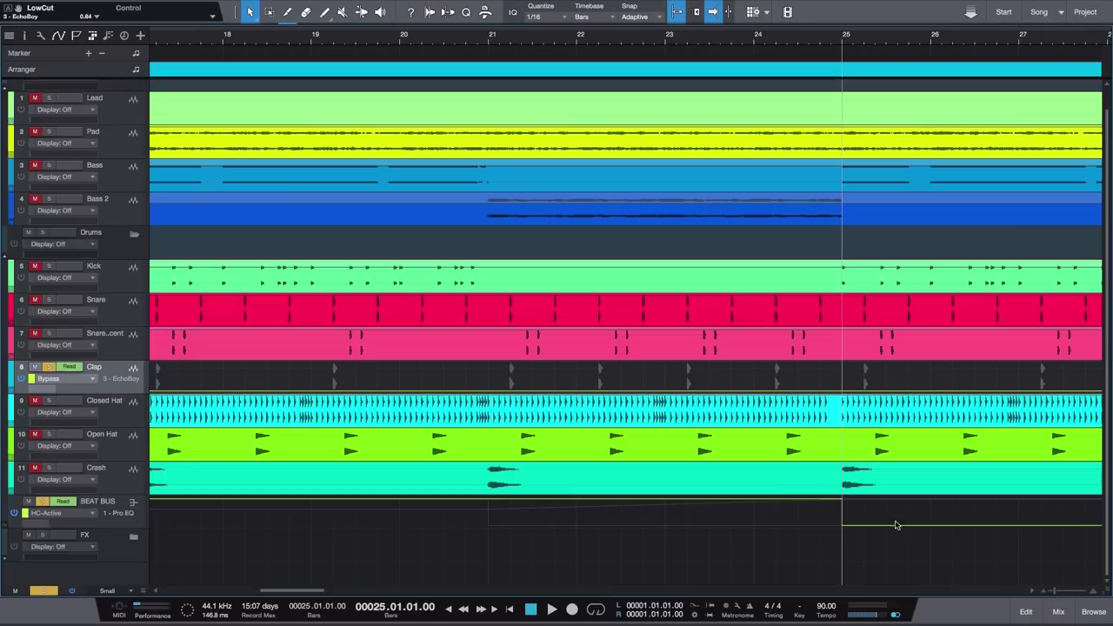
Raise the Bypass automation before bar 21 and after bar 25, leaving the echo active between them.
{"action": "left_click", "coordinate": [490, 39]}
{"action": "left_click_drag", "start_coordinate": [487, 396], "coordinate": [487, 364]}
{"action": "left_click", "coordinate": [844, 39]}
{"action": "left_click_drag", "start_coordinate": [844, 396], "coordinate": [842, 363]}
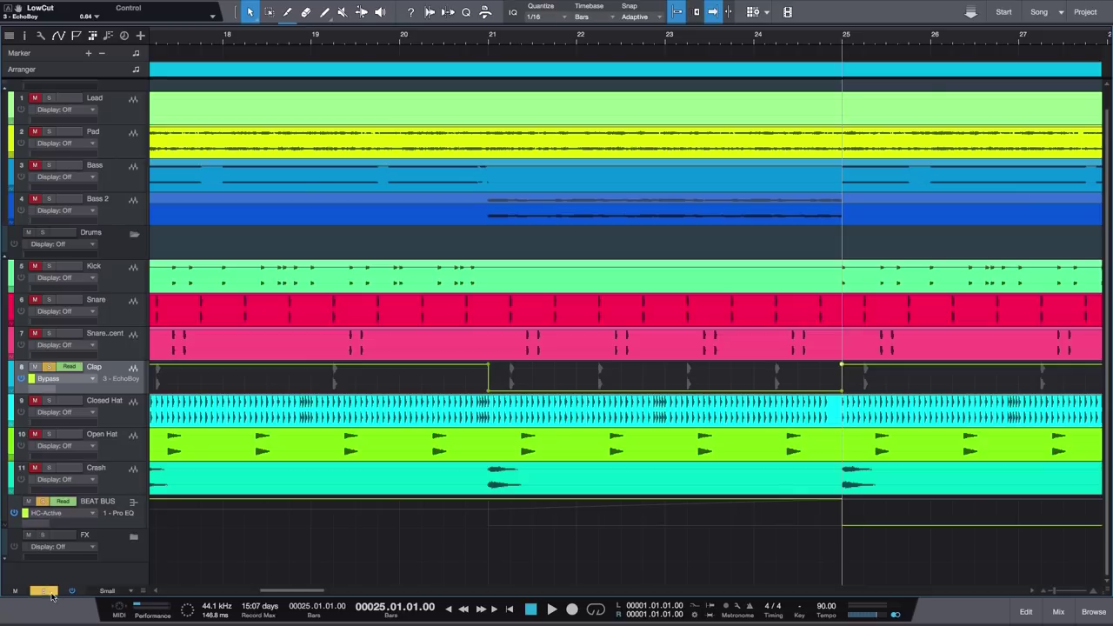